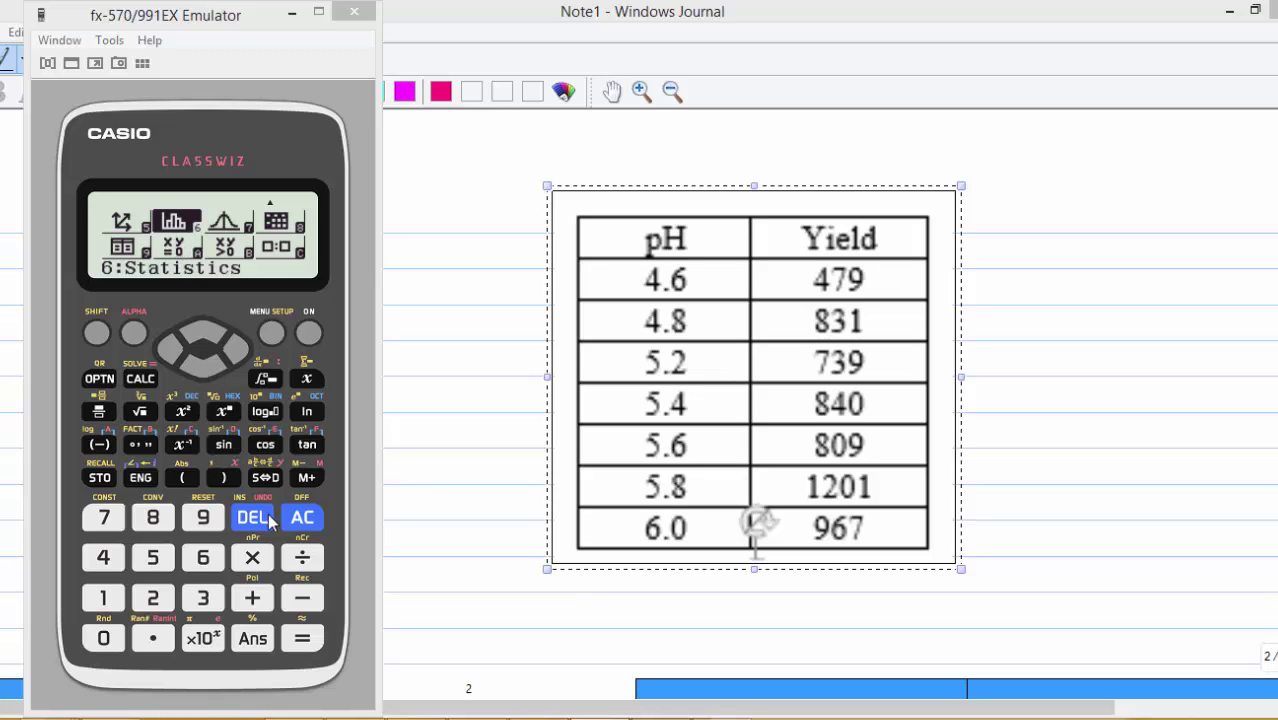
# - Start Statistics with the y=a+bx type and enter 4.6, 4.8 and 5.2 in x rows 1 to 3
pyautogui.click(302, 640)
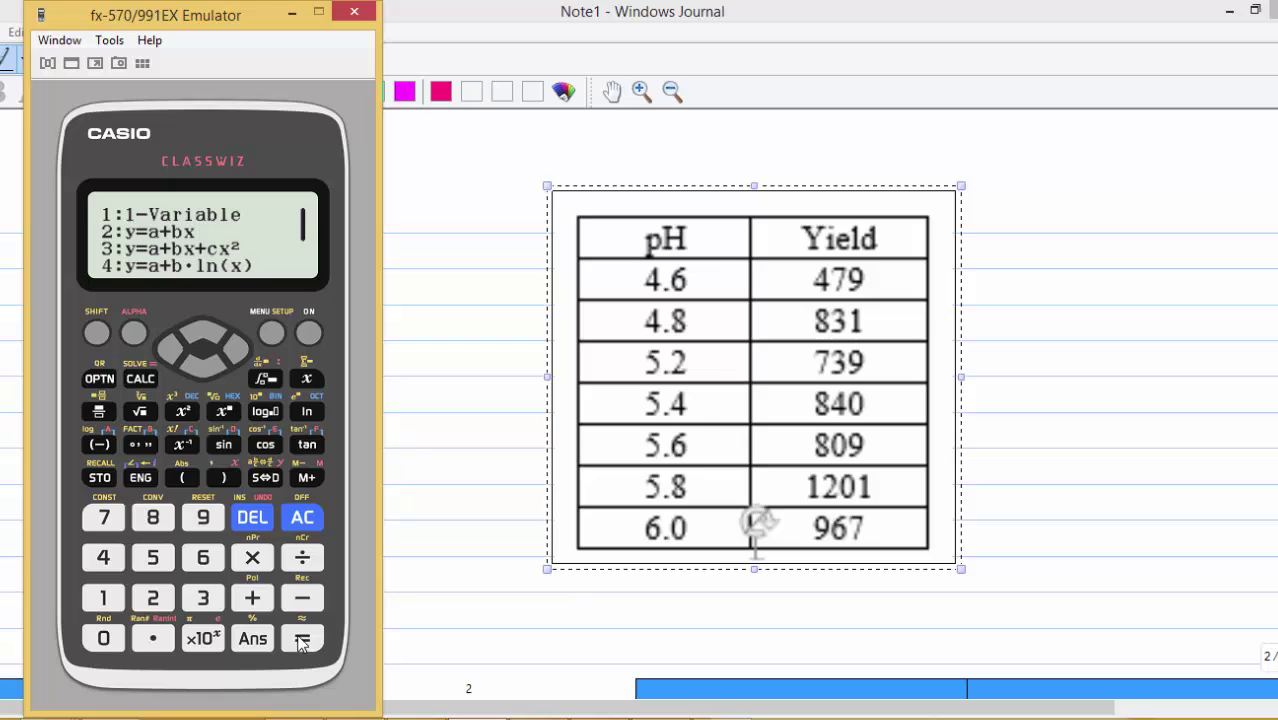
pyautogui.click(152, 598)
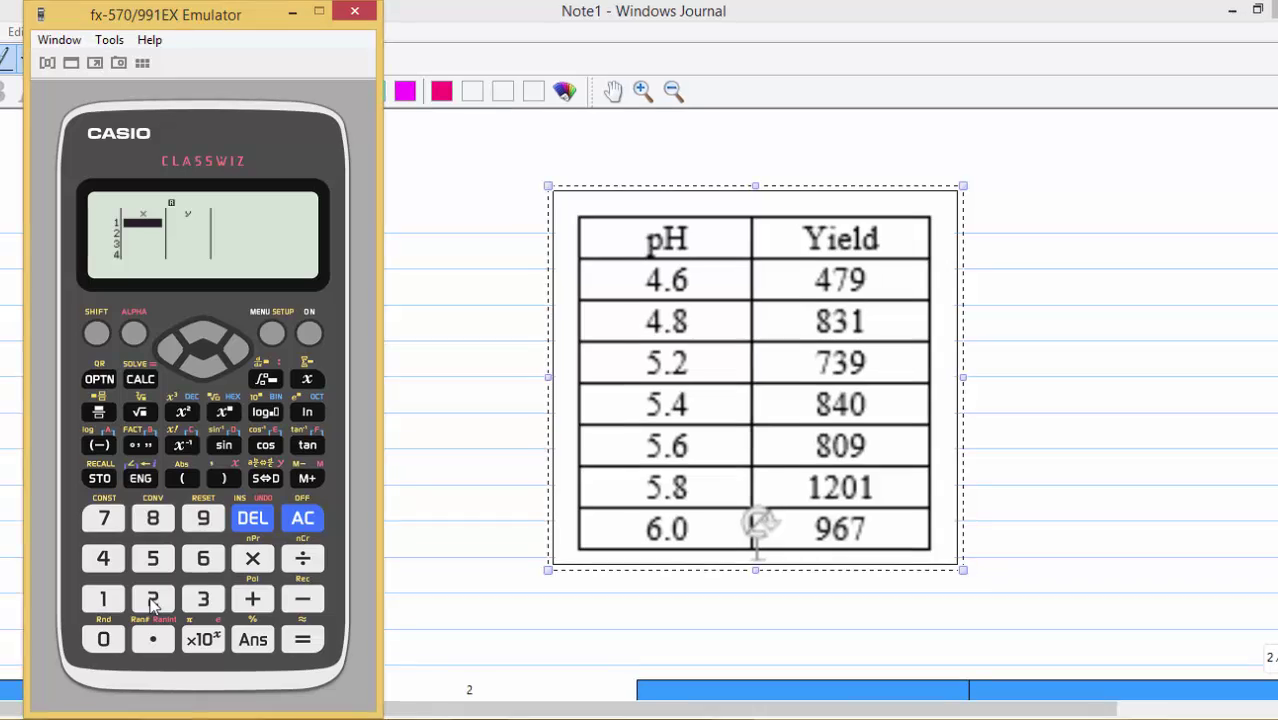
pyautogui.write('4.6')
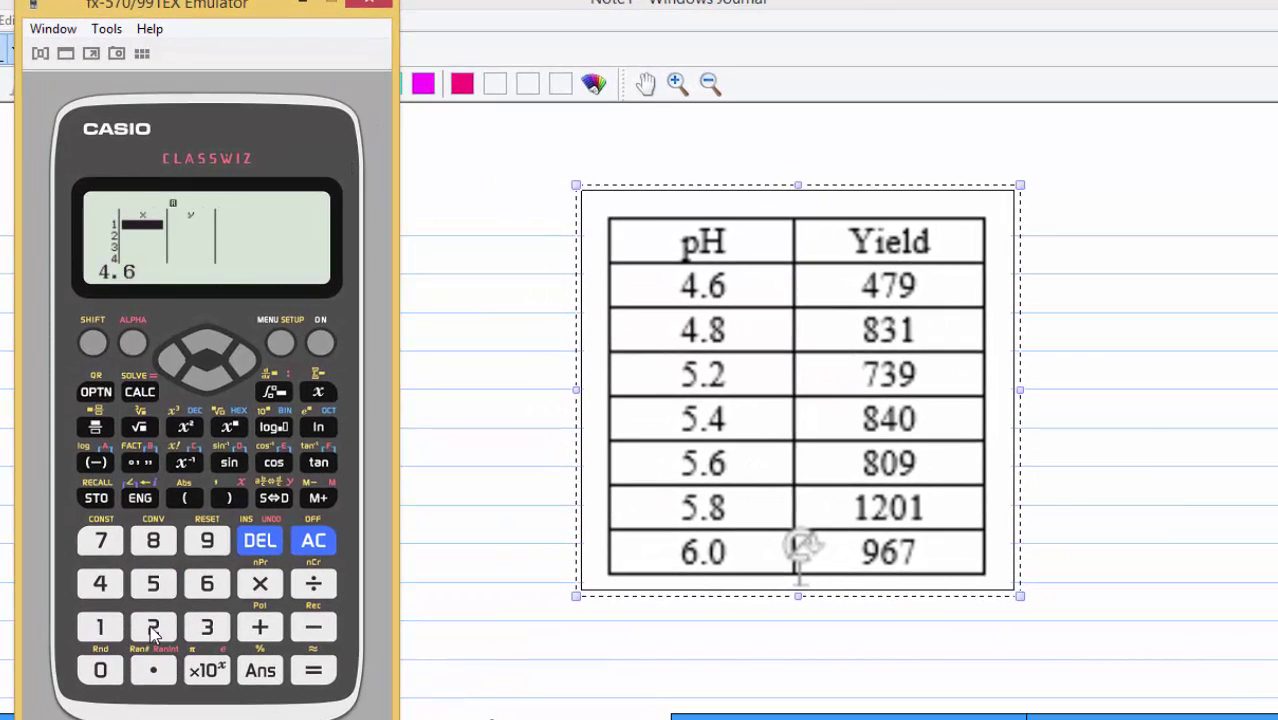
pyautogui.press('Return')
pyautogui.write('4')
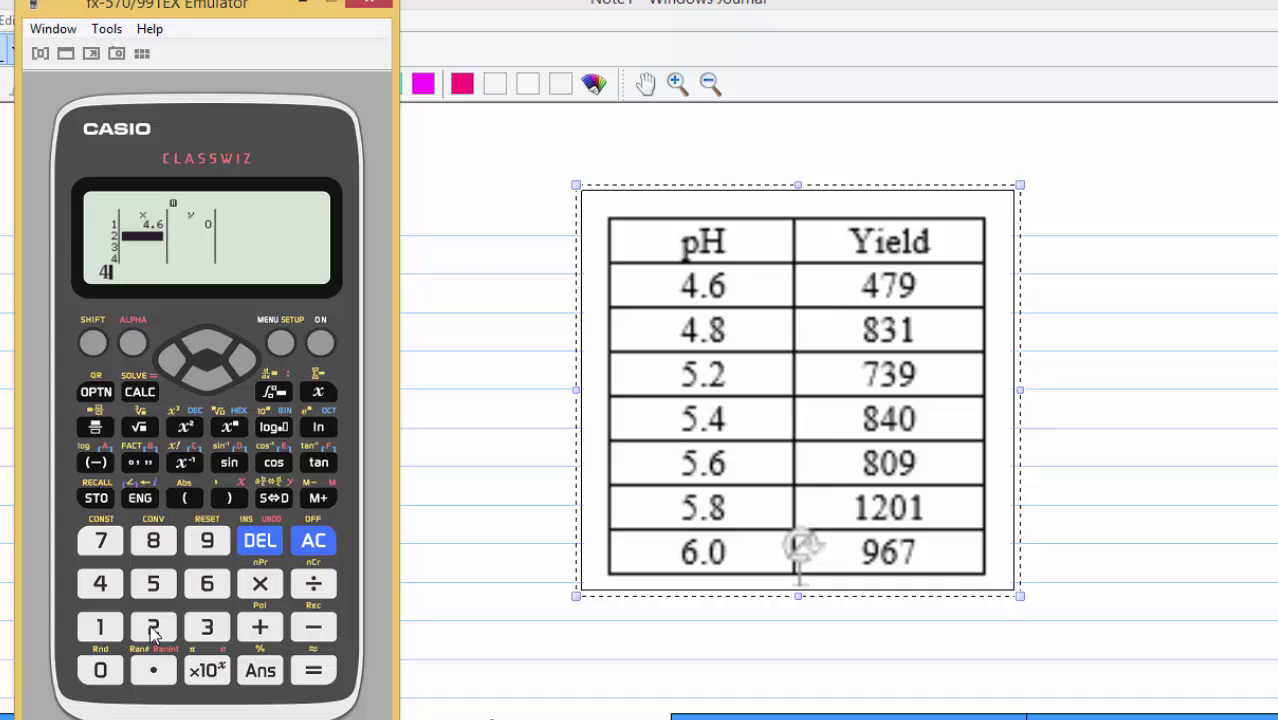
pyautogui.write('.8')
pyautogui.press('Return')
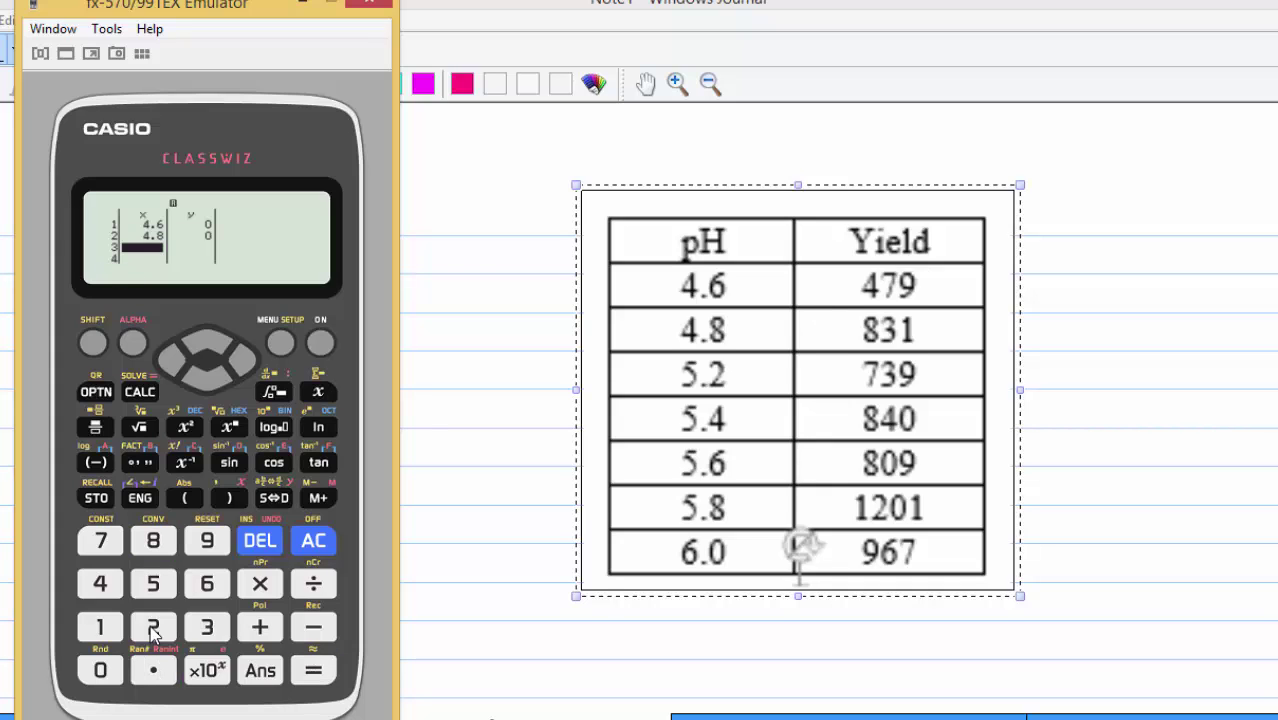
pyautogui.write('5.2')
pyautogui.press('Return')
# - Enter the remaining pH values 5.4, 5.6, 5.8 and 6.0 in x rows 4 to 7
pyautogui.write('5.4')
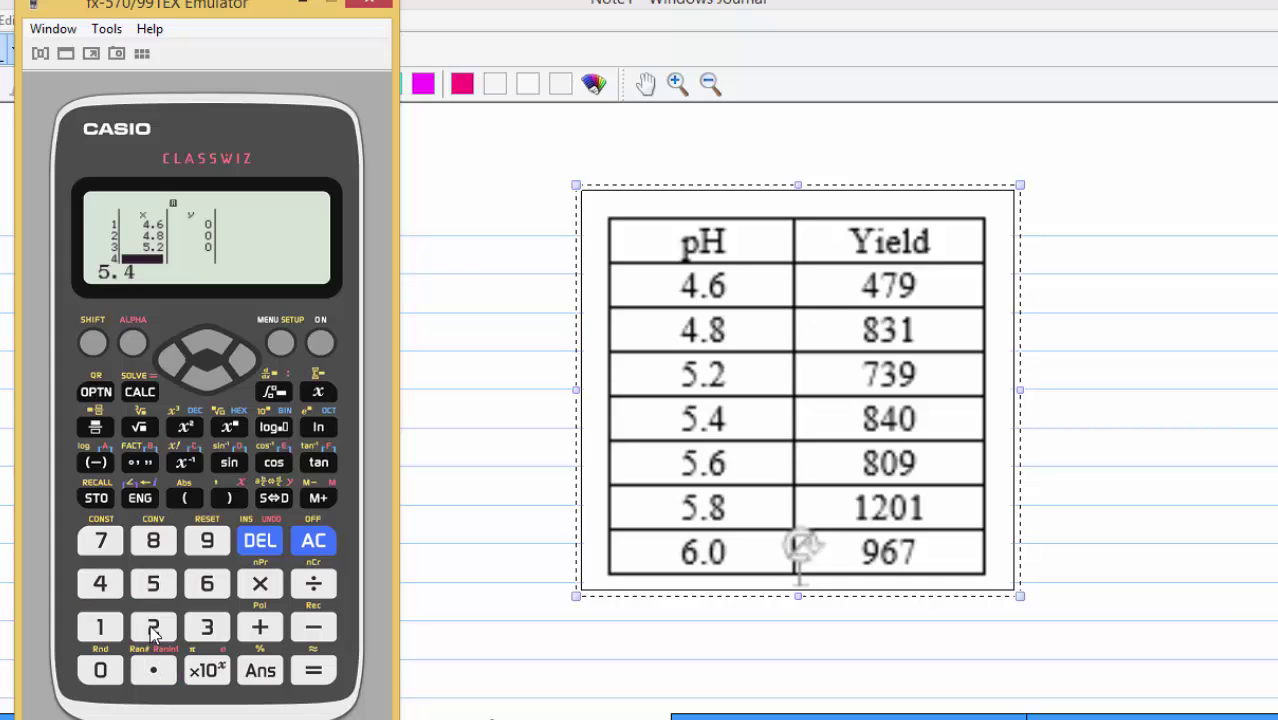
pyautogui.press('Return')
pyautogui.write('5.6')
pyautogui.press('Return')
pyautogui.write('5.8')
pyautogui.press('Return')
pyautogui.write('6.0')
pyautogui.press('Return')
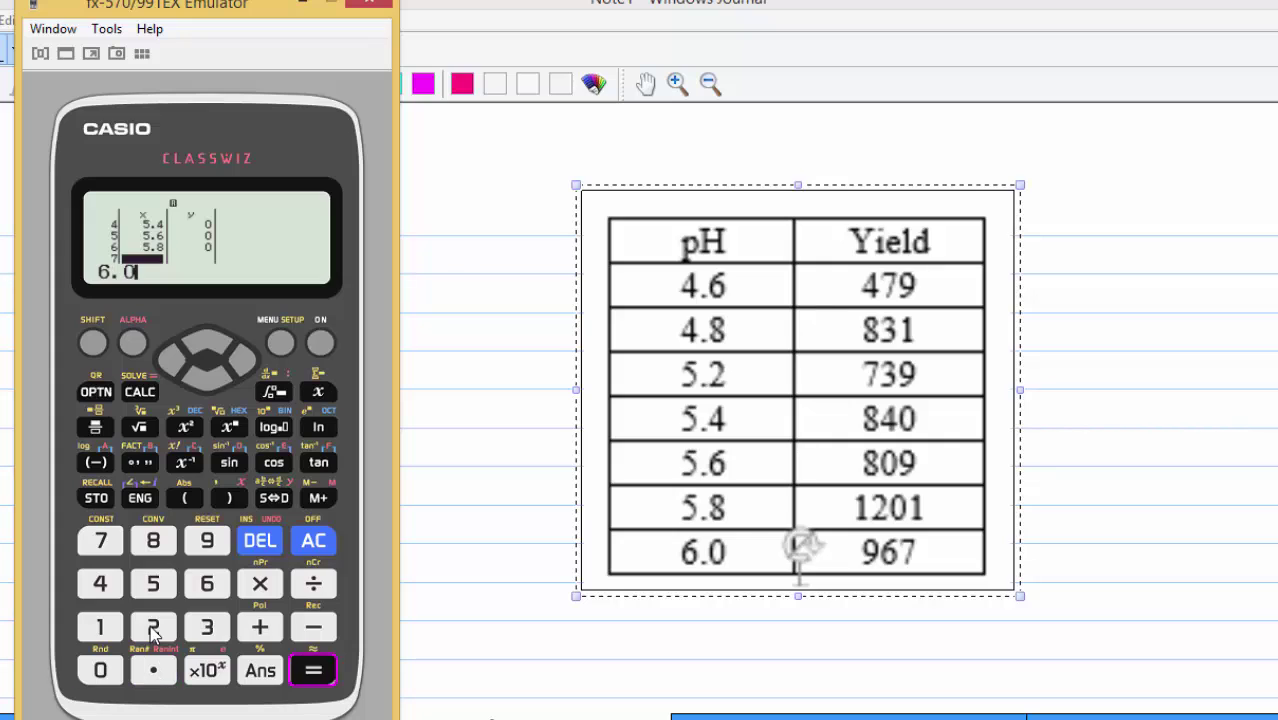
# - Go to the first row of the y column and enter the yields 479 and 831
pyautogui.click(211, 335)
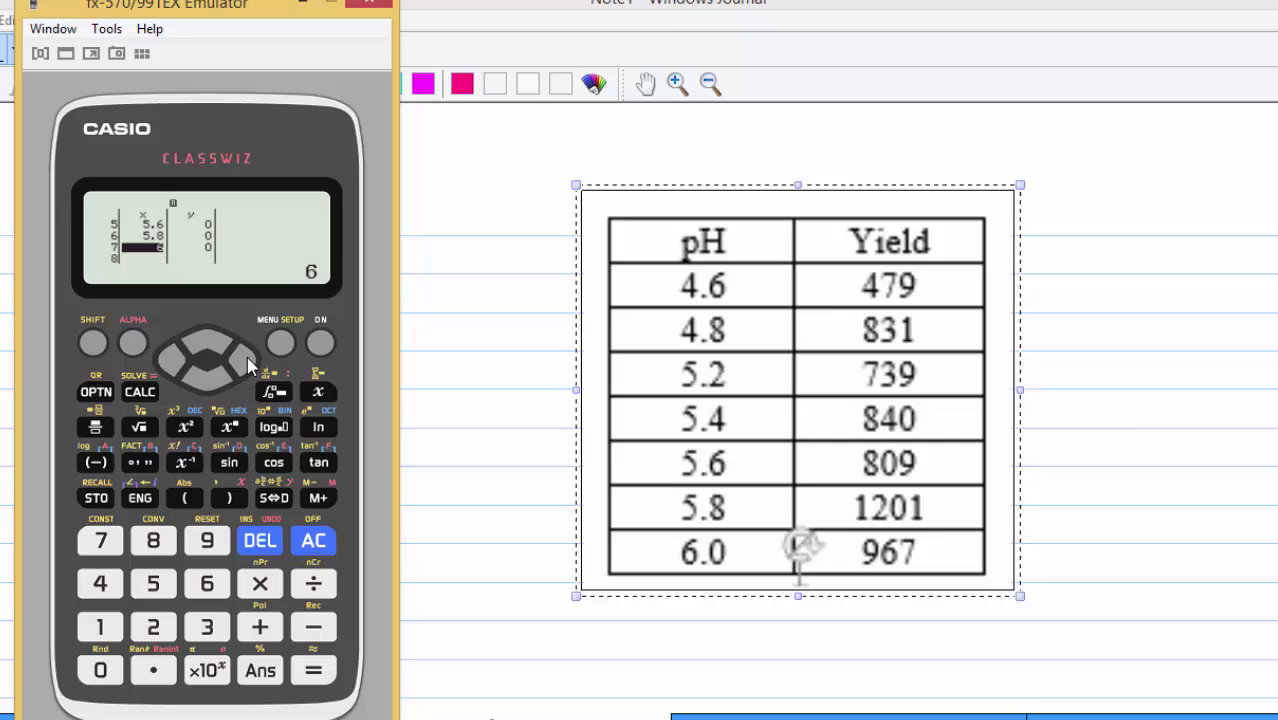
pyautogui.click(247, 356)
pyautogui.click(219, 346)
pyautogui.click(219, 346)
pyautogui.click(219, 346)
pyautogui.click(219, 346)
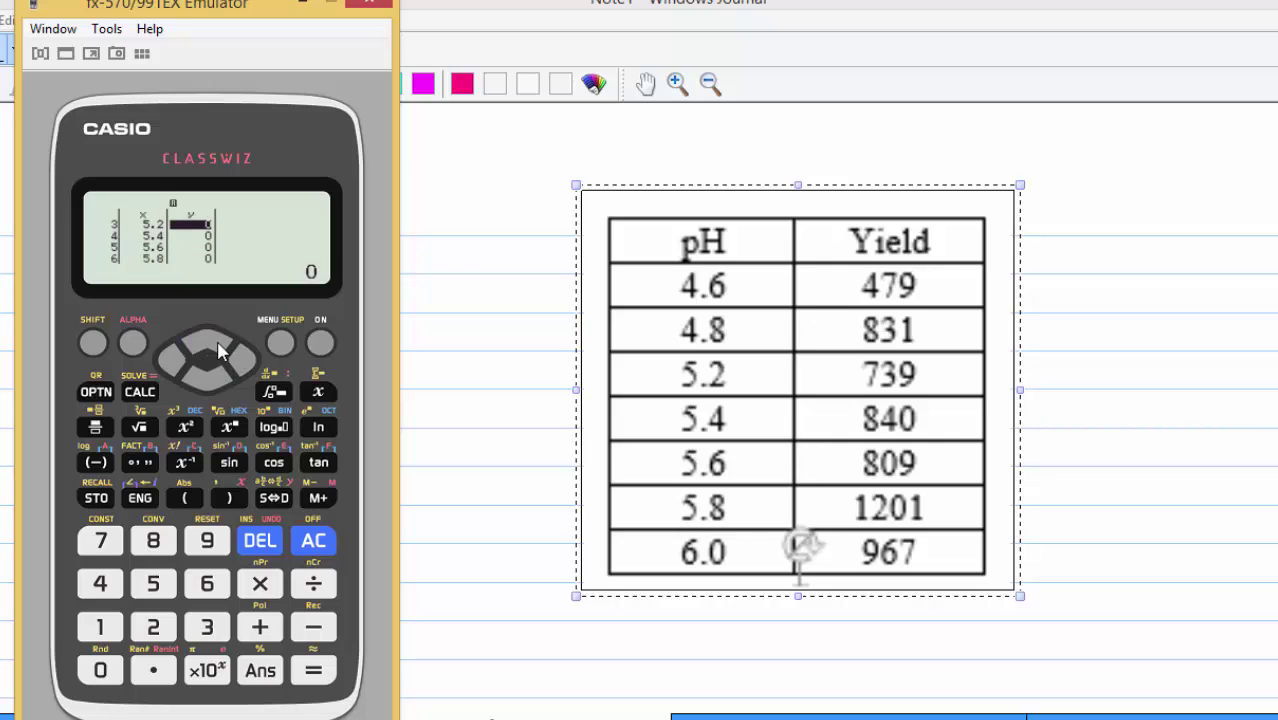
pyautogui.click(219, 346)
pyautogui.click(219, 346)
pyautogui.write('479')
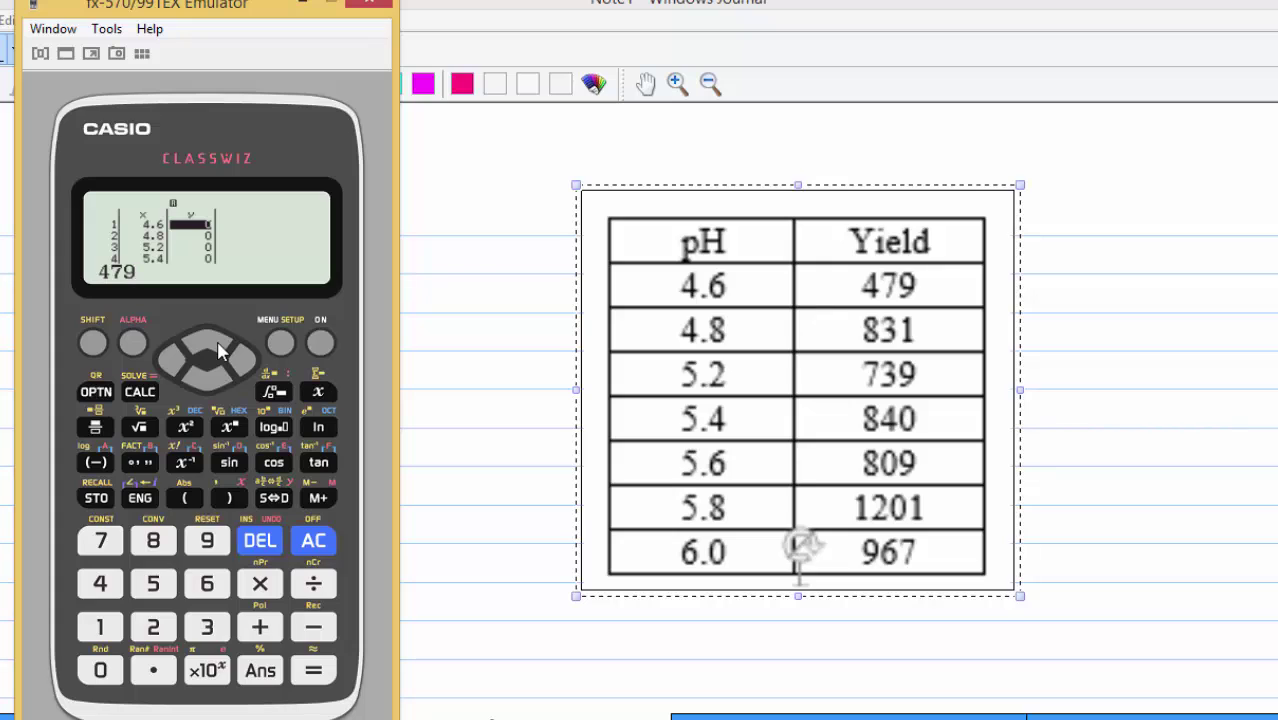
pyautogui.press('Return')
pyautogui.write('8')
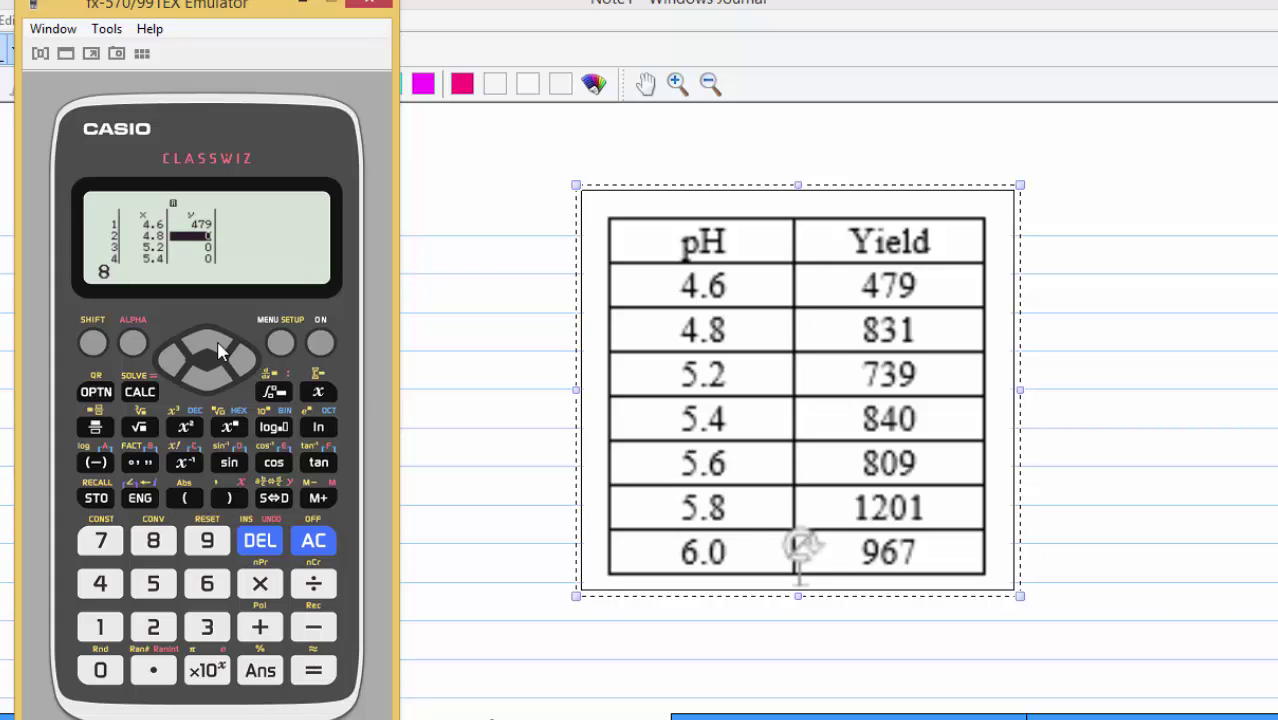
pyautogui.write('31')
pyautogui.press('Return')
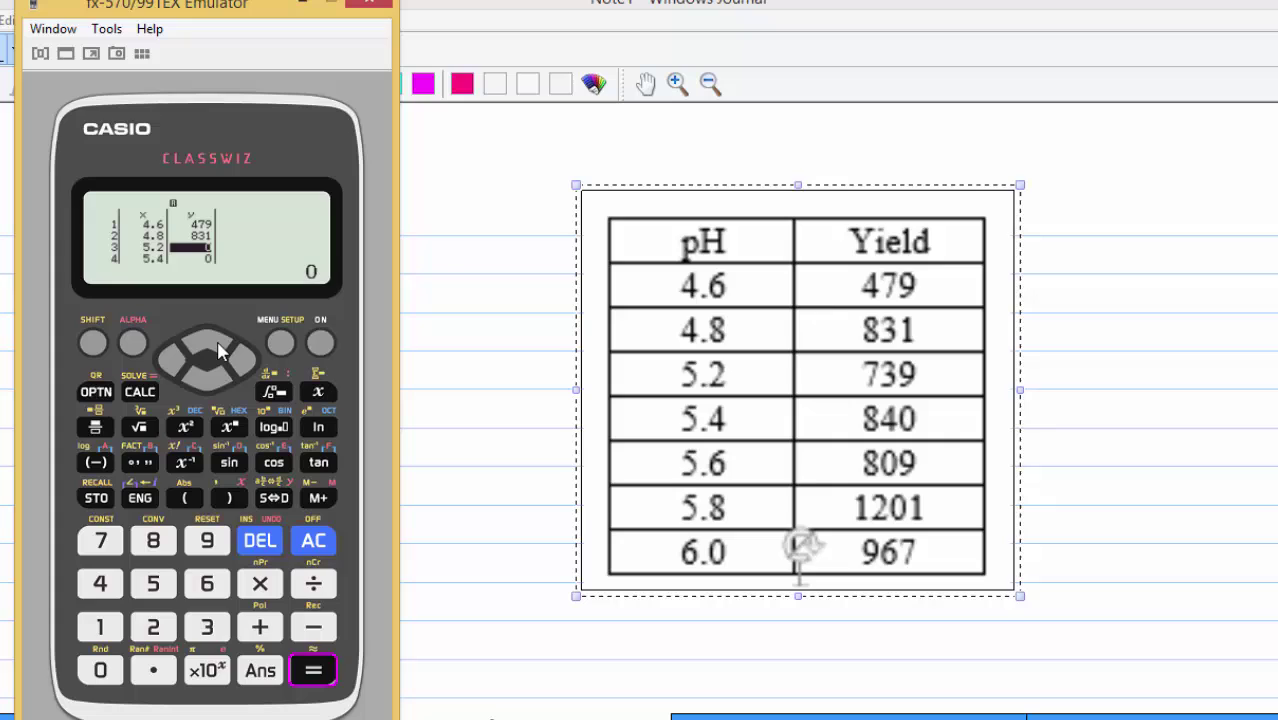
# - Enter the yields 739, 840 and 809 in y rows 3 to 5
pyautogui.write('739')
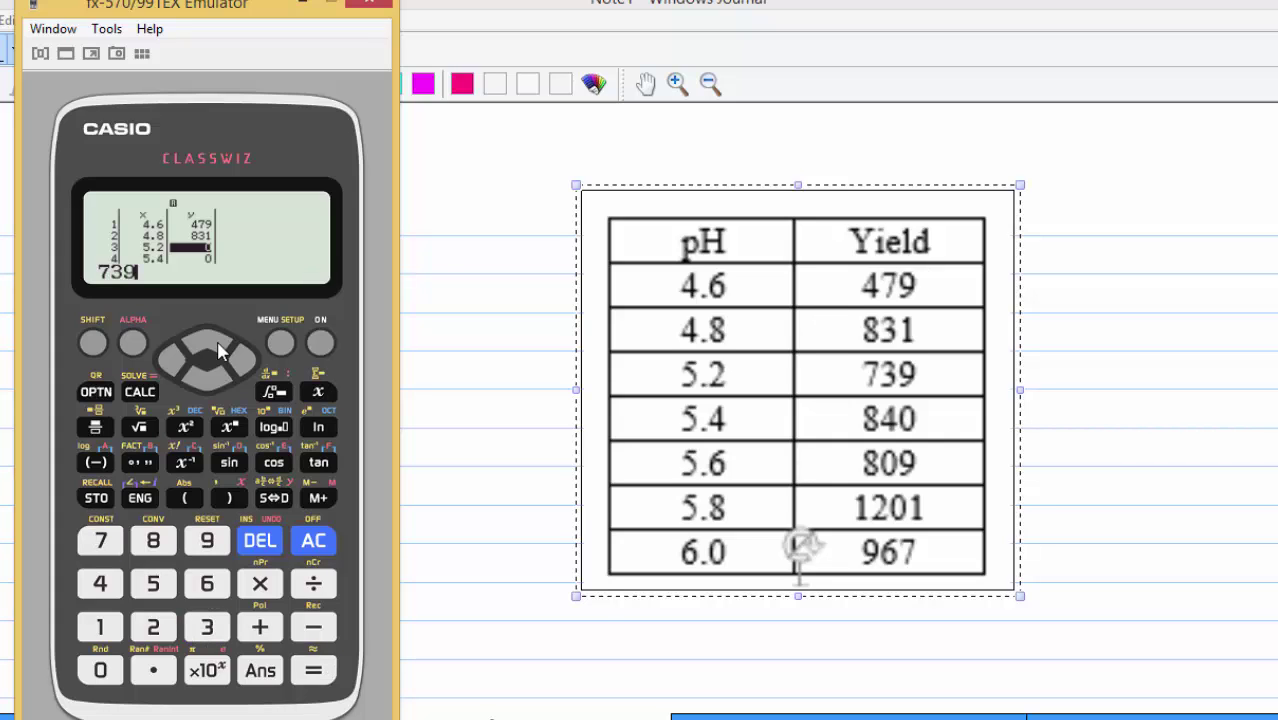
pyautogui.press('Return')
pyautogui.write('840')
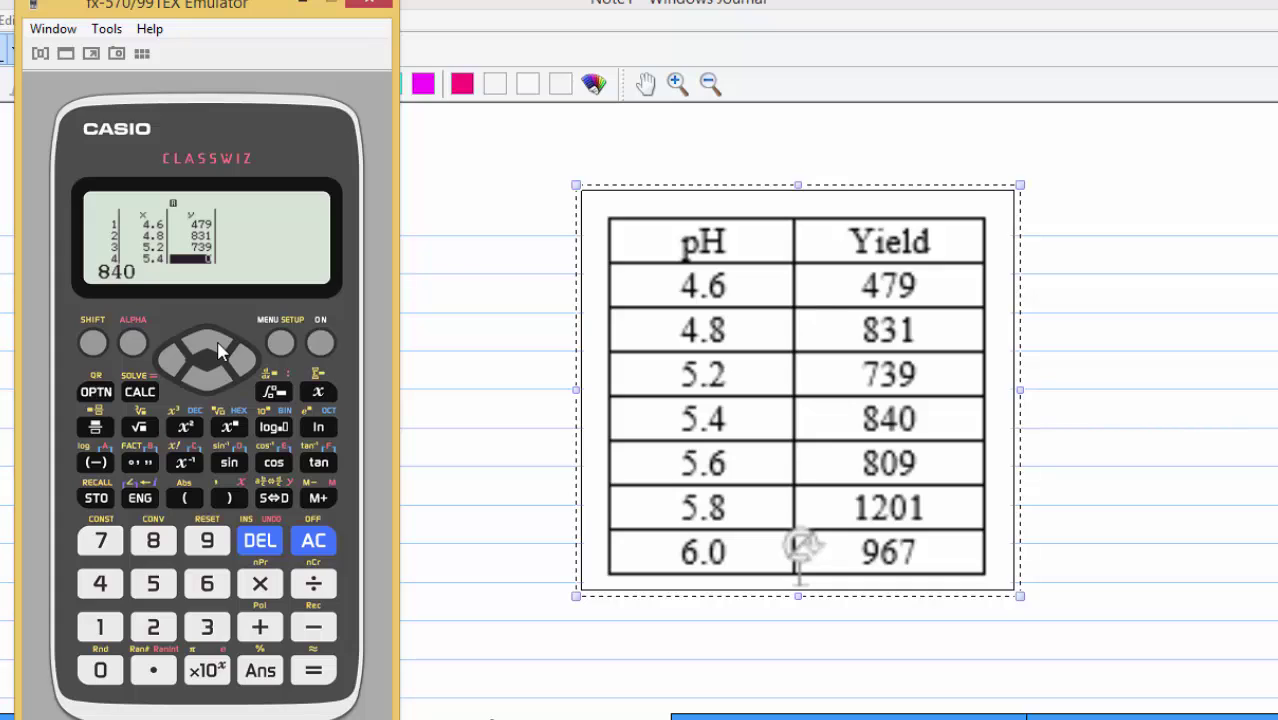
pyautogui.press('Return')
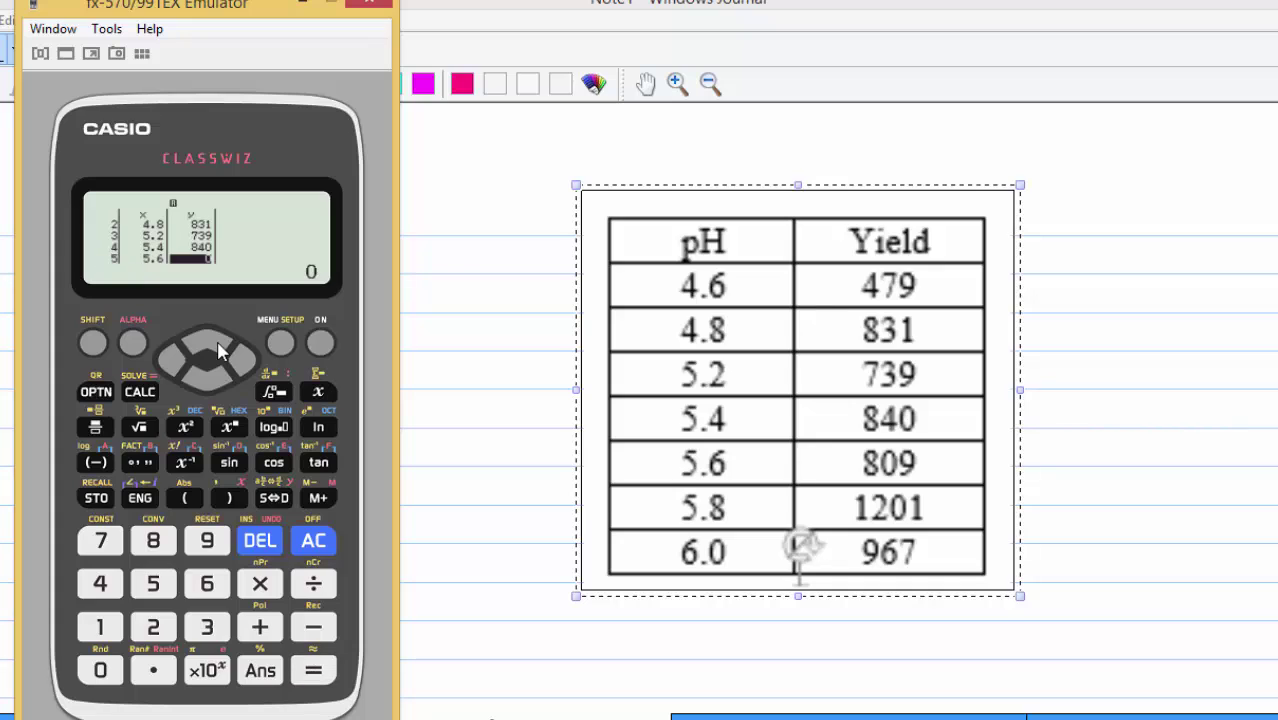
pyautogui.write('808')
pyautogui.press('BackSpace')
pyautogui.write('9')
pyautogui.press('Return')
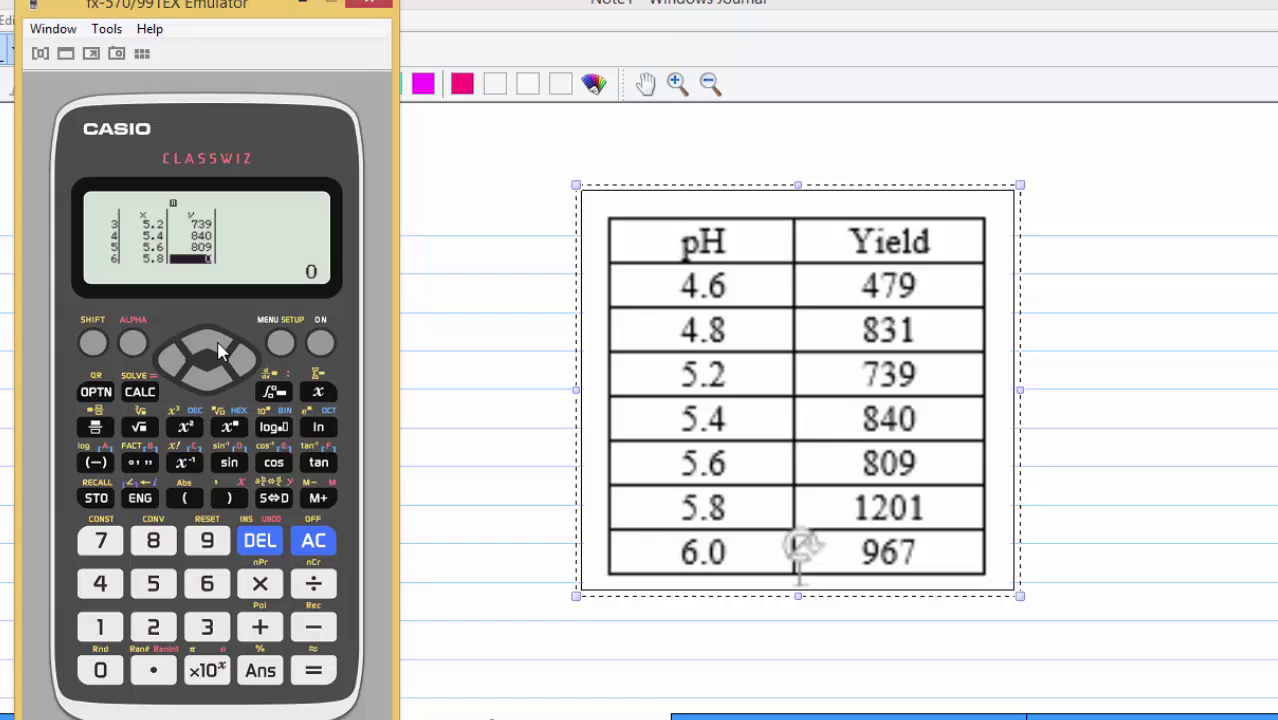
# - Enter the last two yields, 1201 and 967, in y rows 6 and 7
pyautogui.write('2')
pyautogui.write('2')
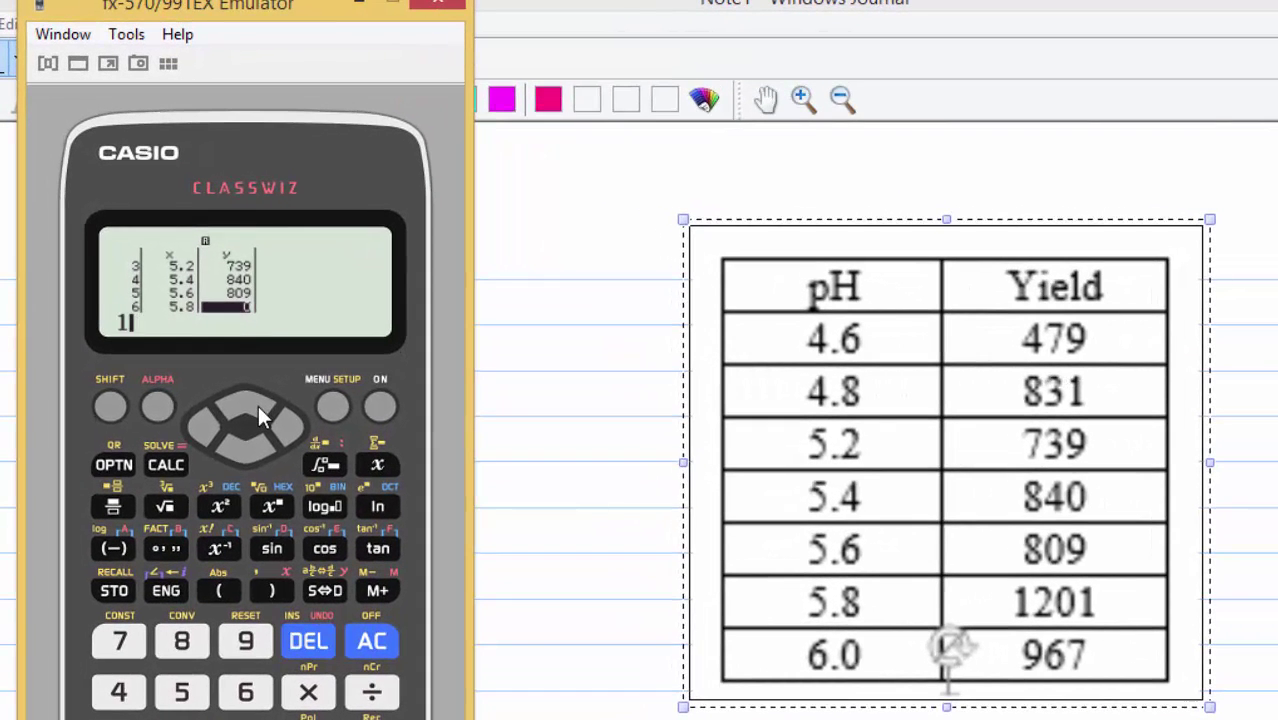
pyautogui.write('01')
pyautogui.press('Return')
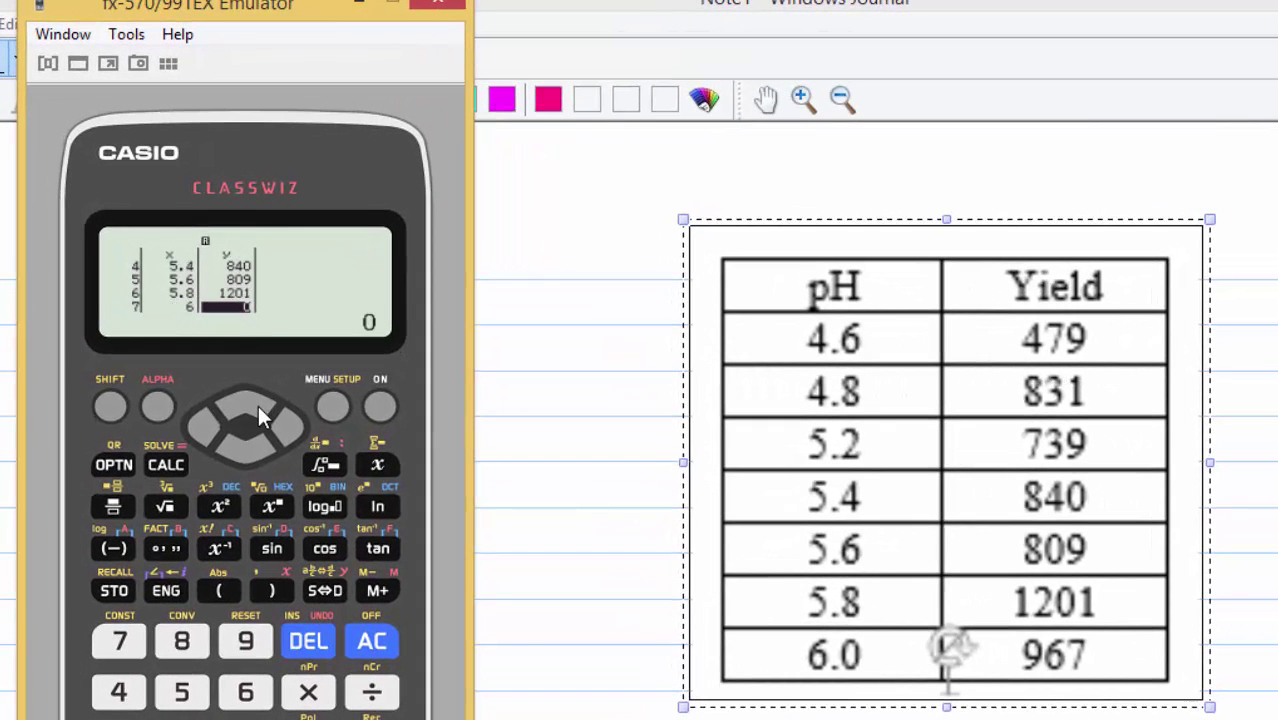
pyautogui.write('967')
pyautogui.press('Return')
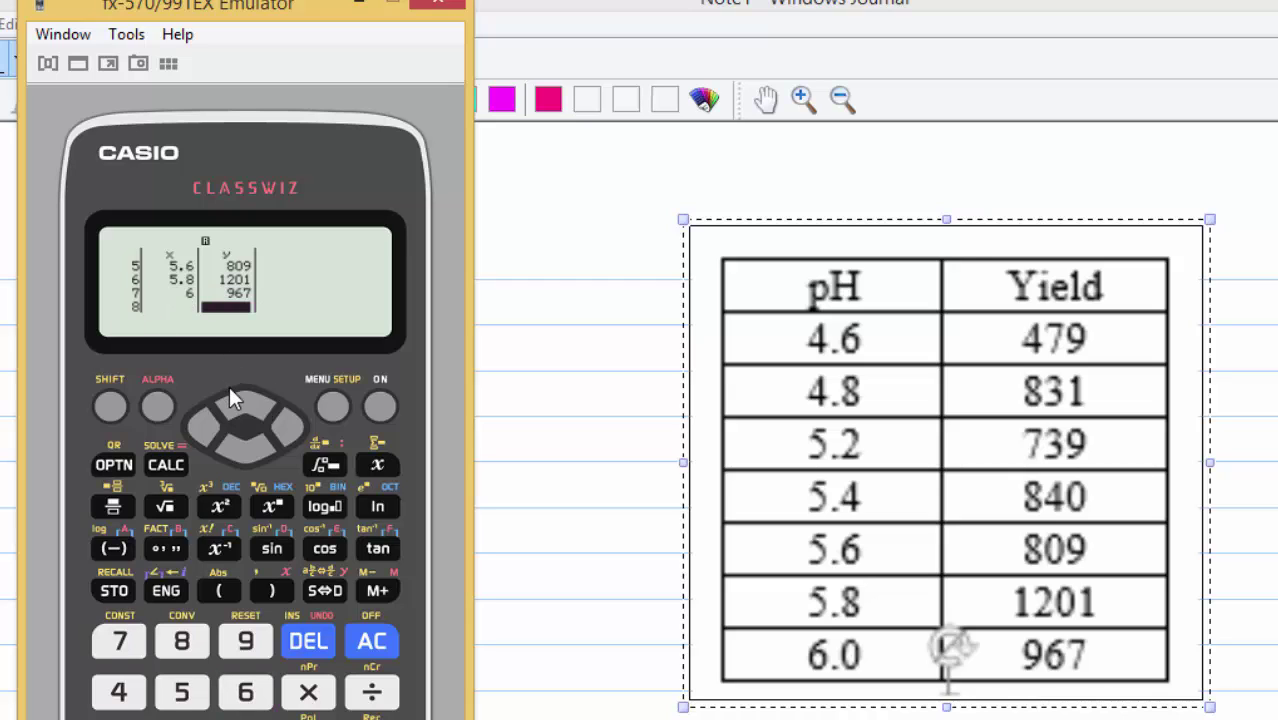
# - Check the entered y values against the yield table, going back up to the first row
pyautogui.click(243, 405)
pyautogui.click(243, 405)
pyautogui.click(243, 405)
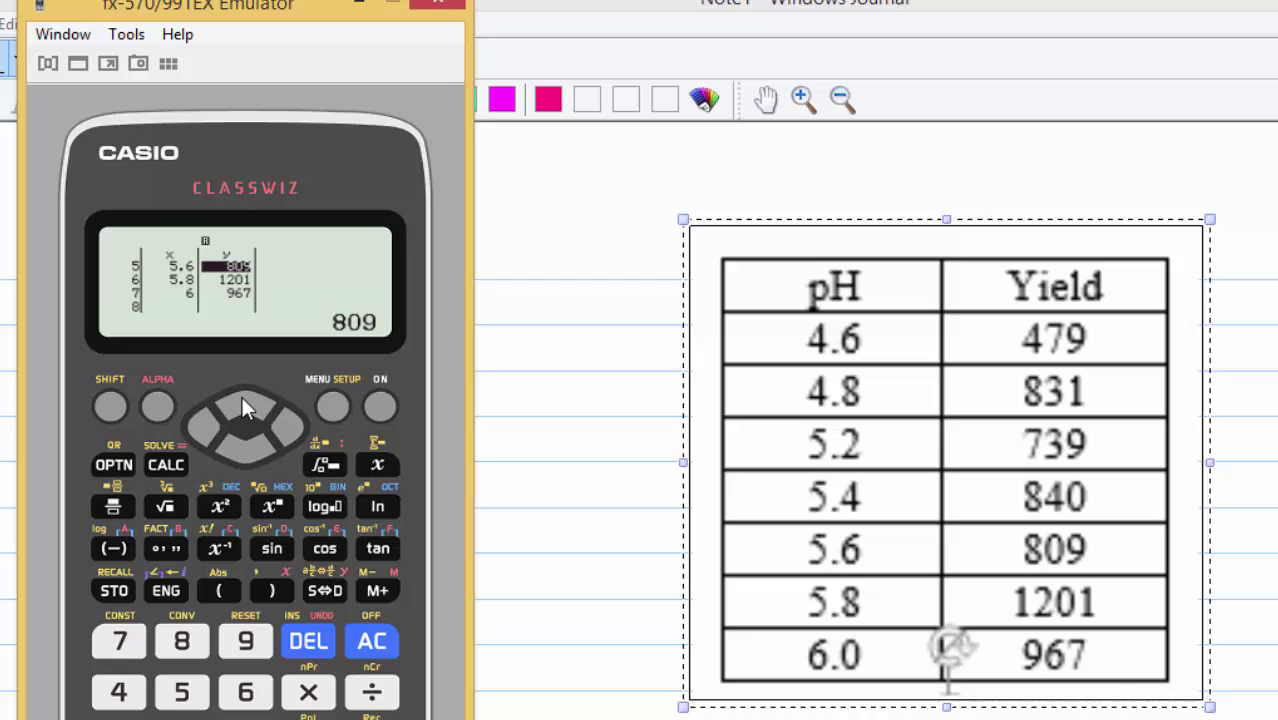
pyautogui.click(242, 397)
pyautogui.click(242, 397)
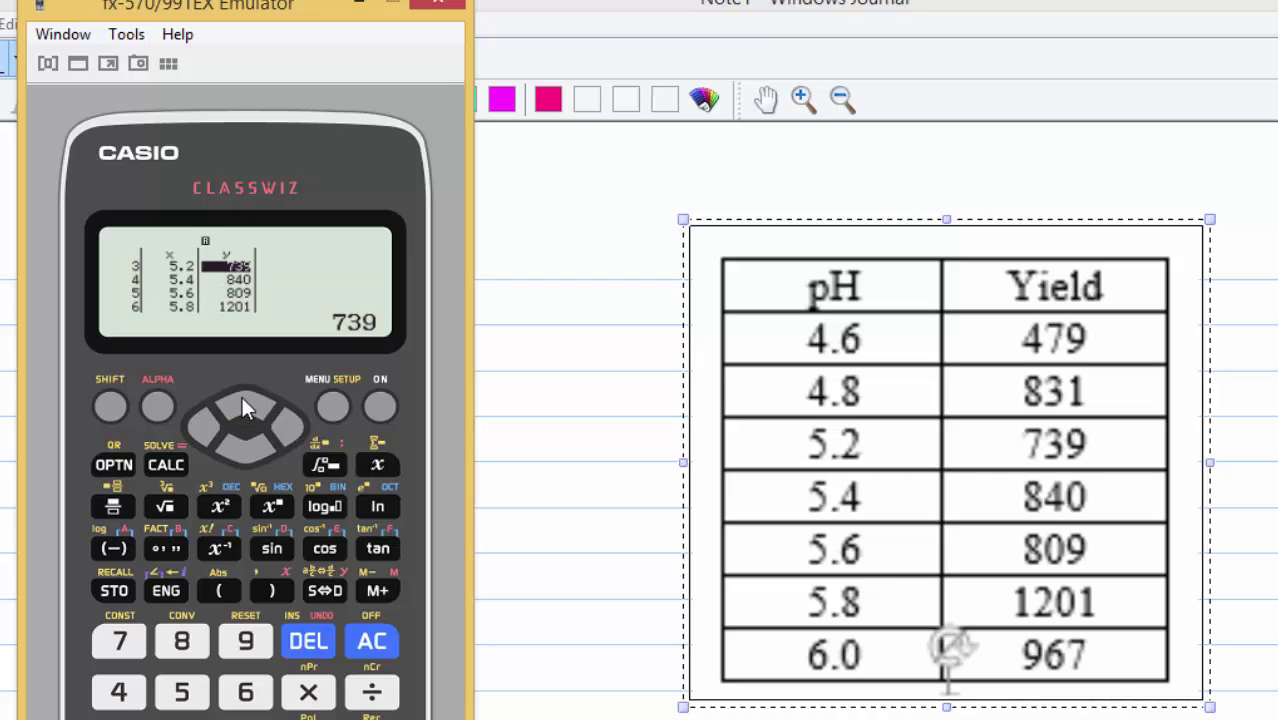
pyautogui.click(243, 403)
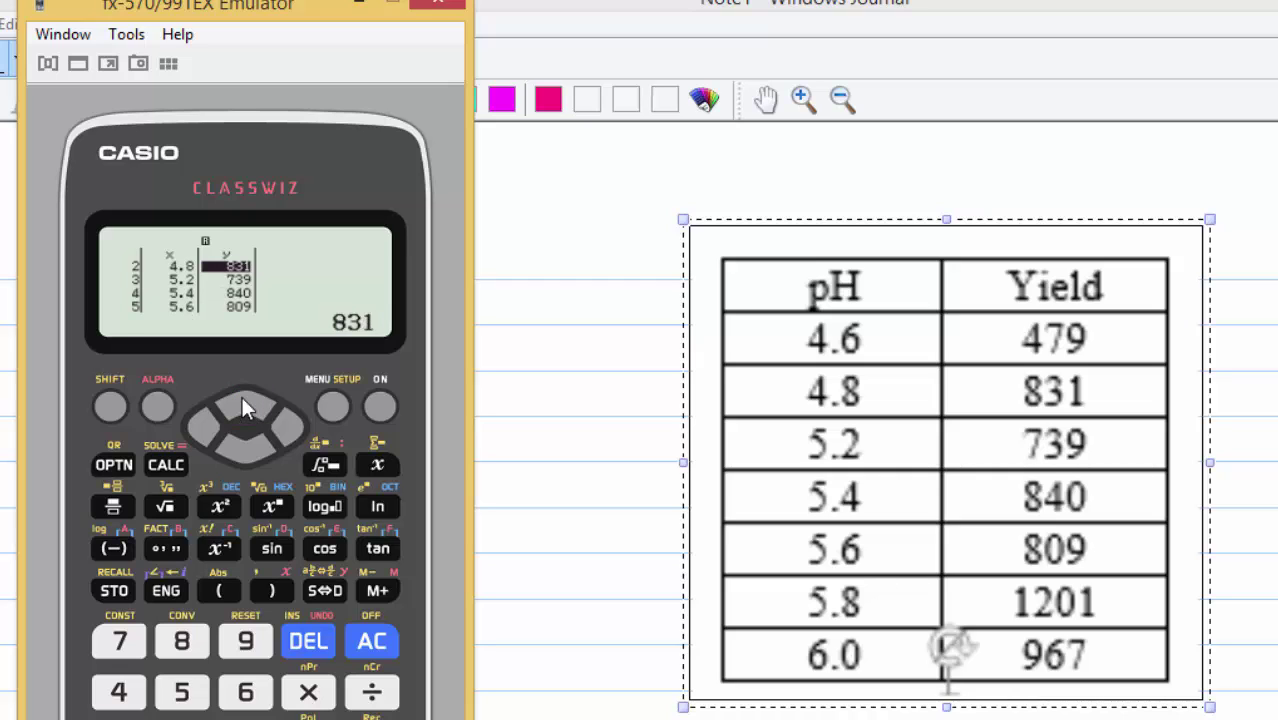
pyautogui.click(242, 396)
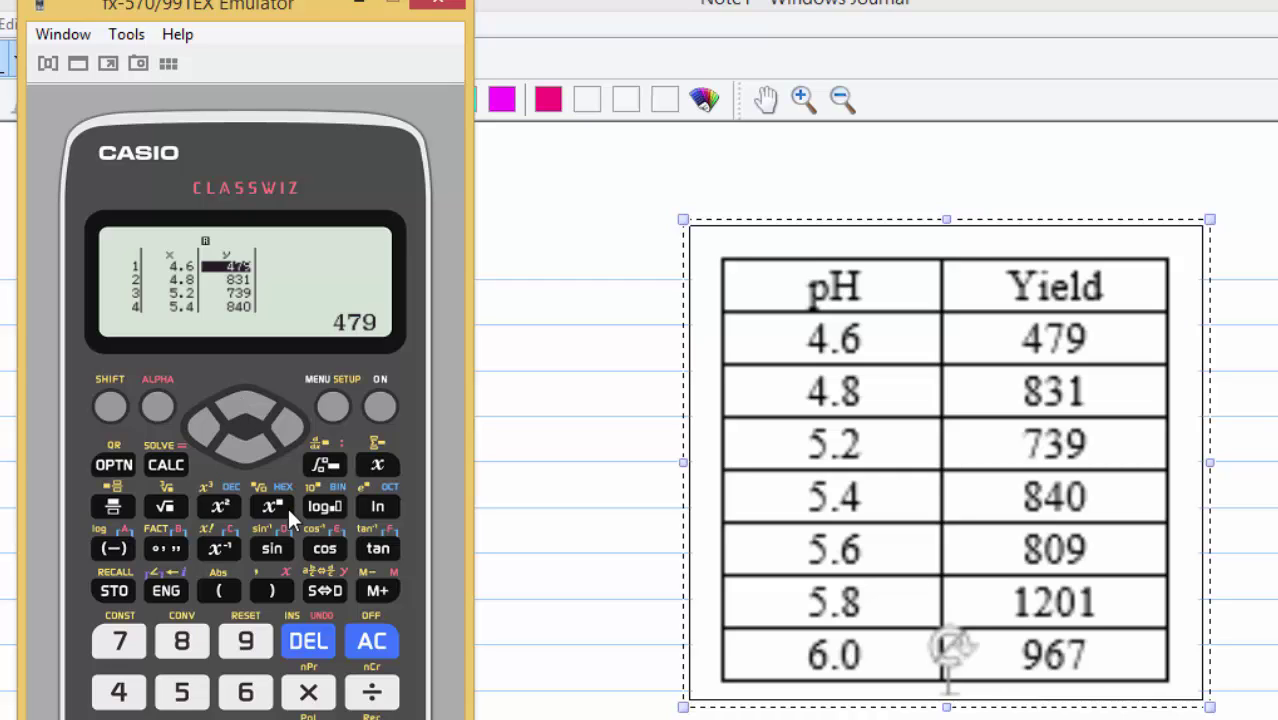
# - Leave the data table and run Regression Calc on the entered pH and yield data
pyautogui.click(366, 646)
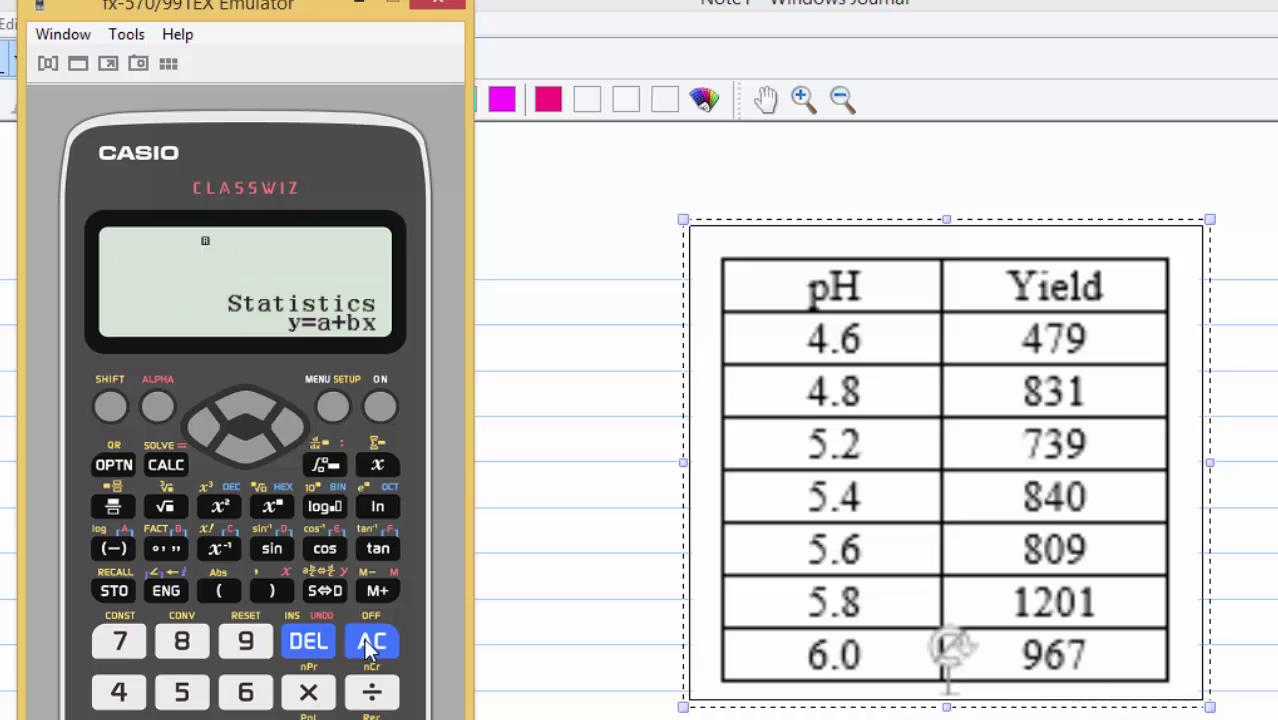
pyautogui.click(112, 466)
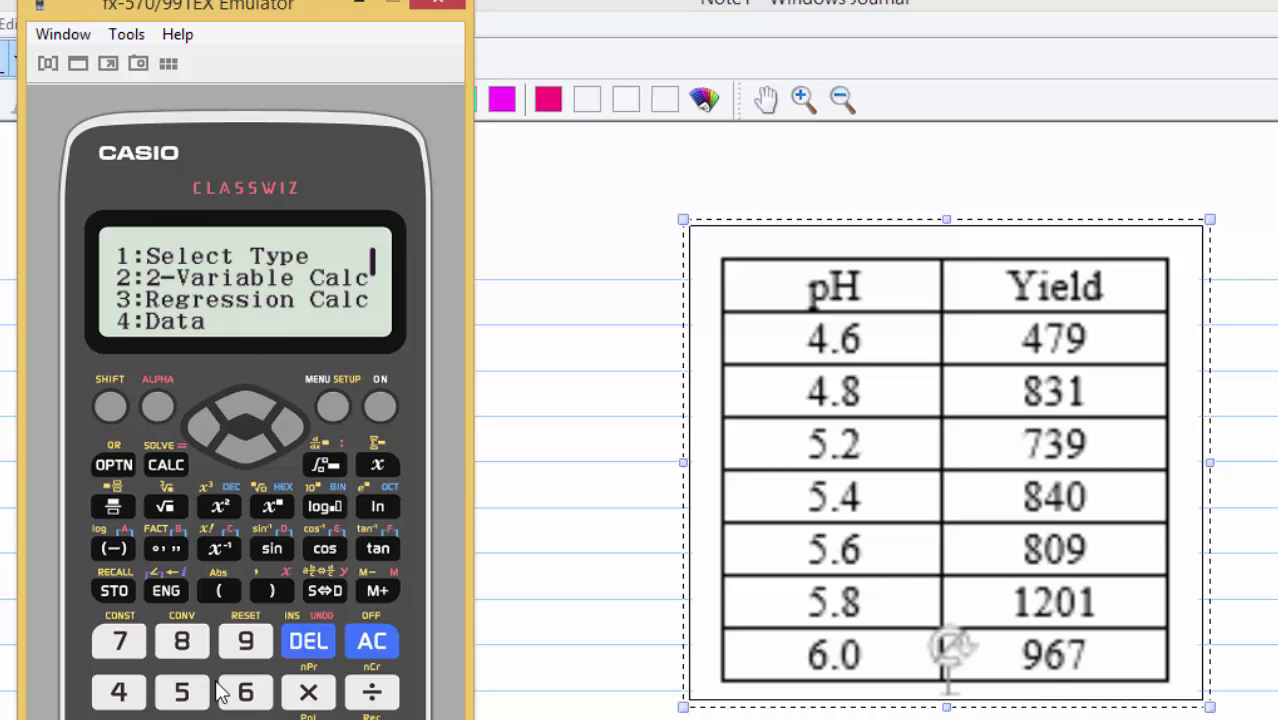
pyautogui.click(255, 719)
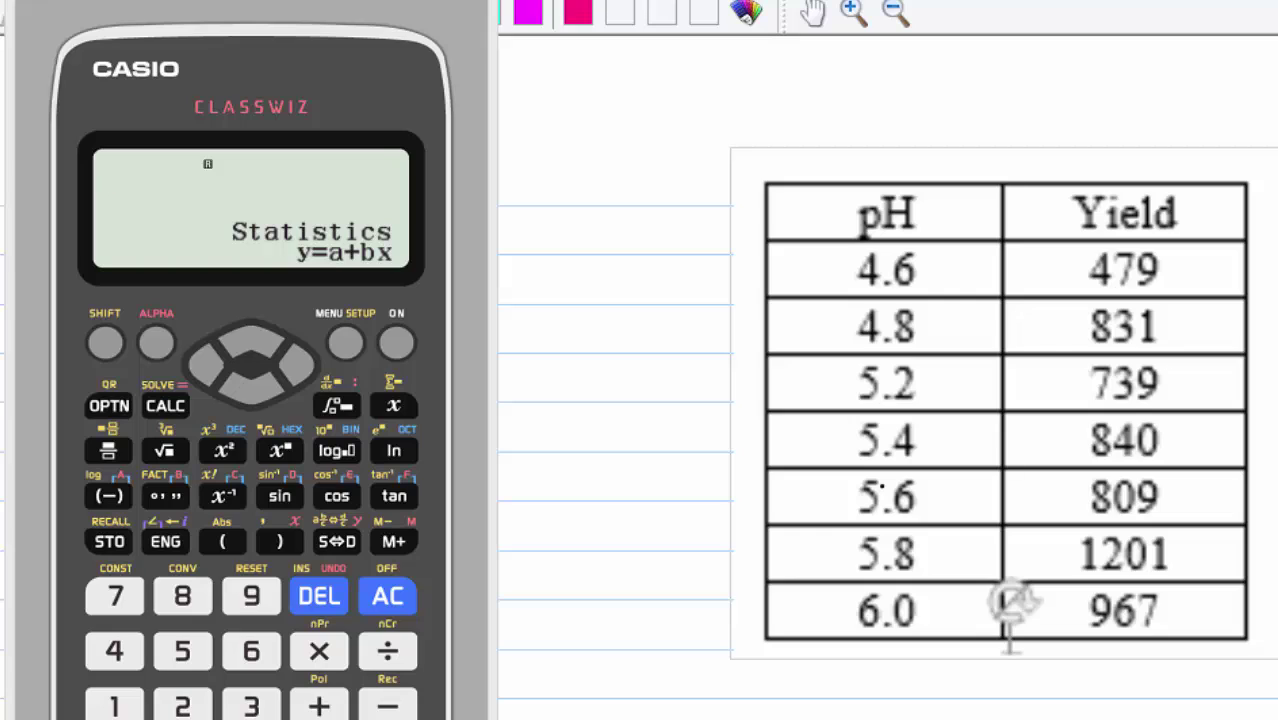
# - Recall the regression coefficient a as a single variable and evaluate it
pyautogui.click(112, 406)
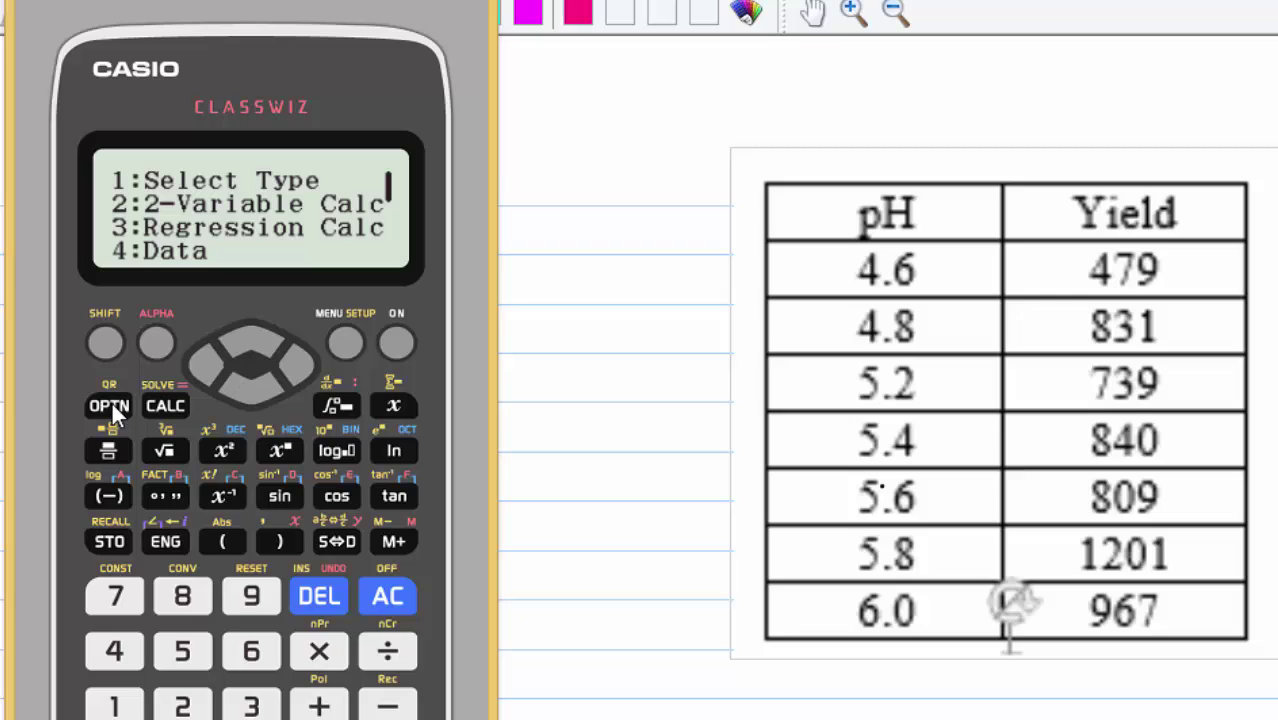
pyautogui.click(244, 383)
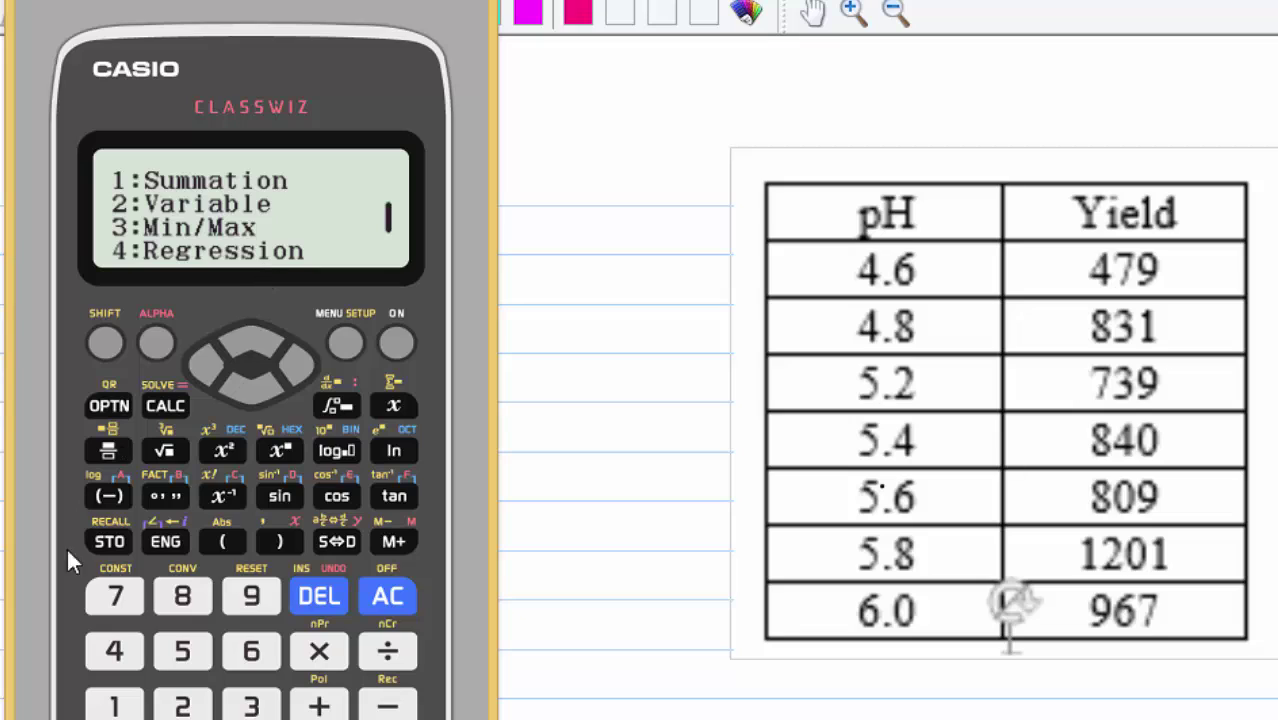
pyautogui.click(108, 655)
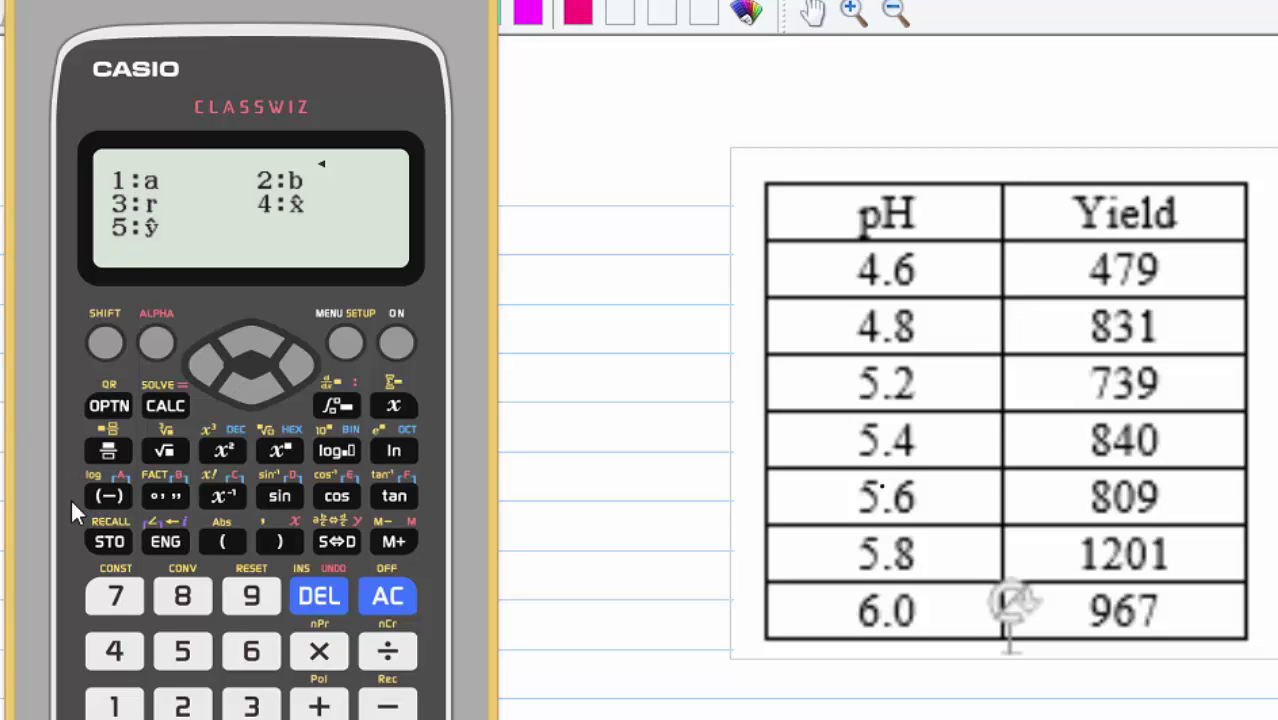
pyautogui.click(116, 708)
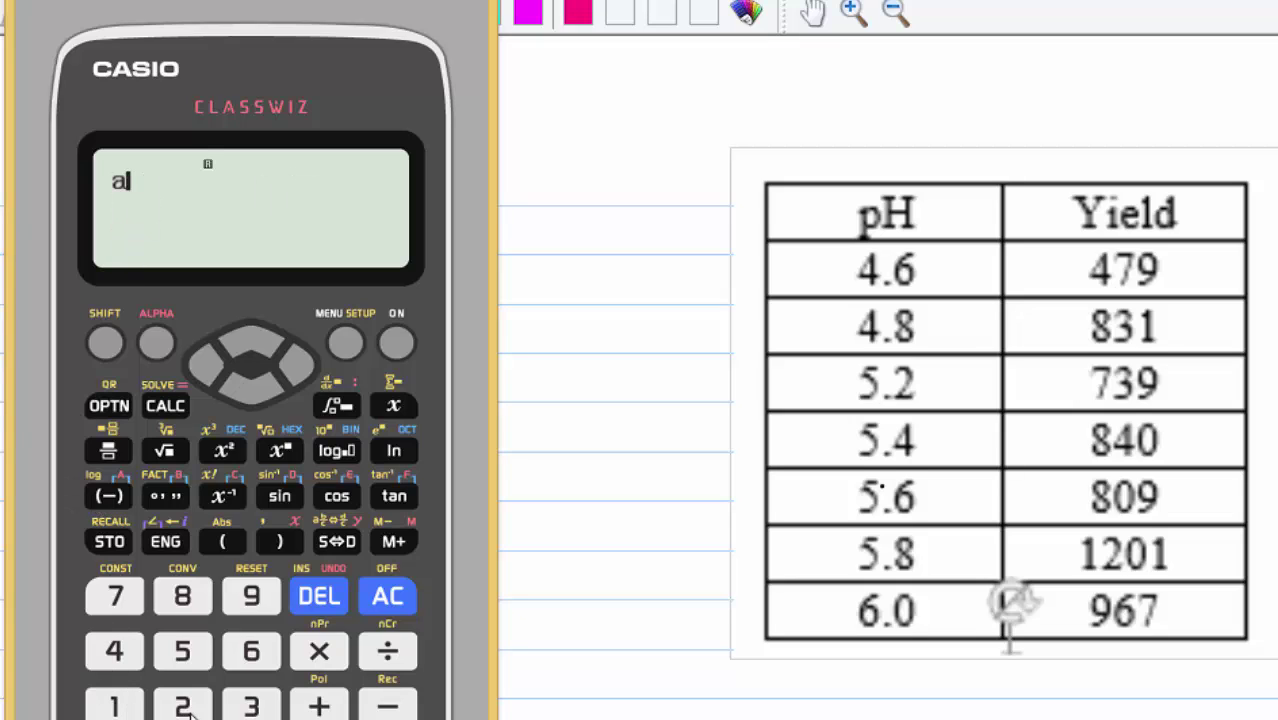
pyautogui.press('Return')
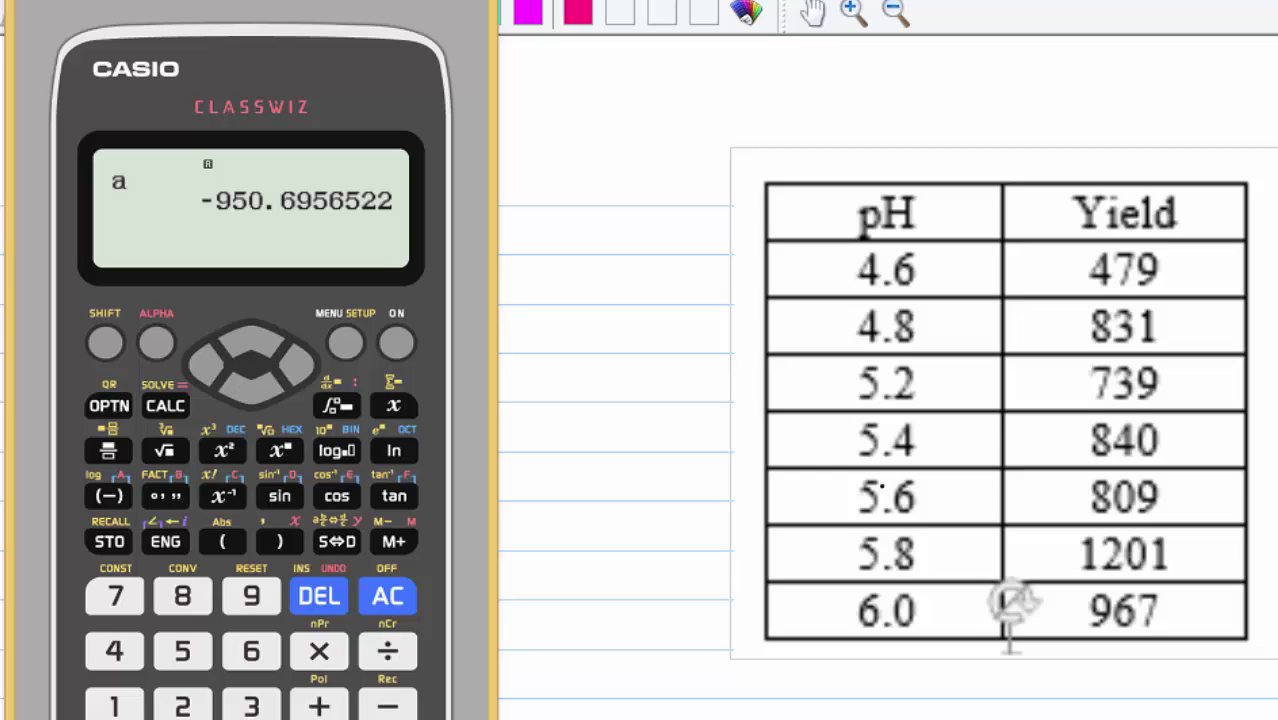
# - Clear the calculation line, recall the regression coefficient b as a single variable and evaluate it
pyautogui.click(386, 597)
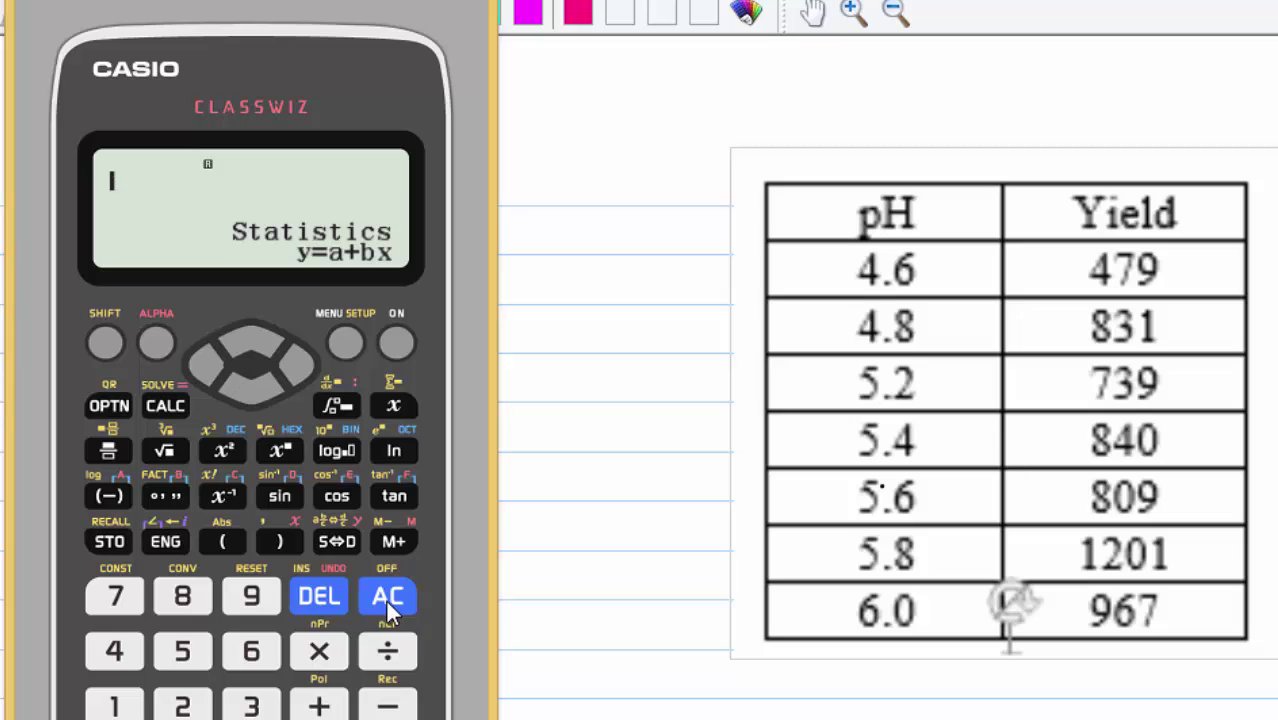
pyautogui.click(117, 405)
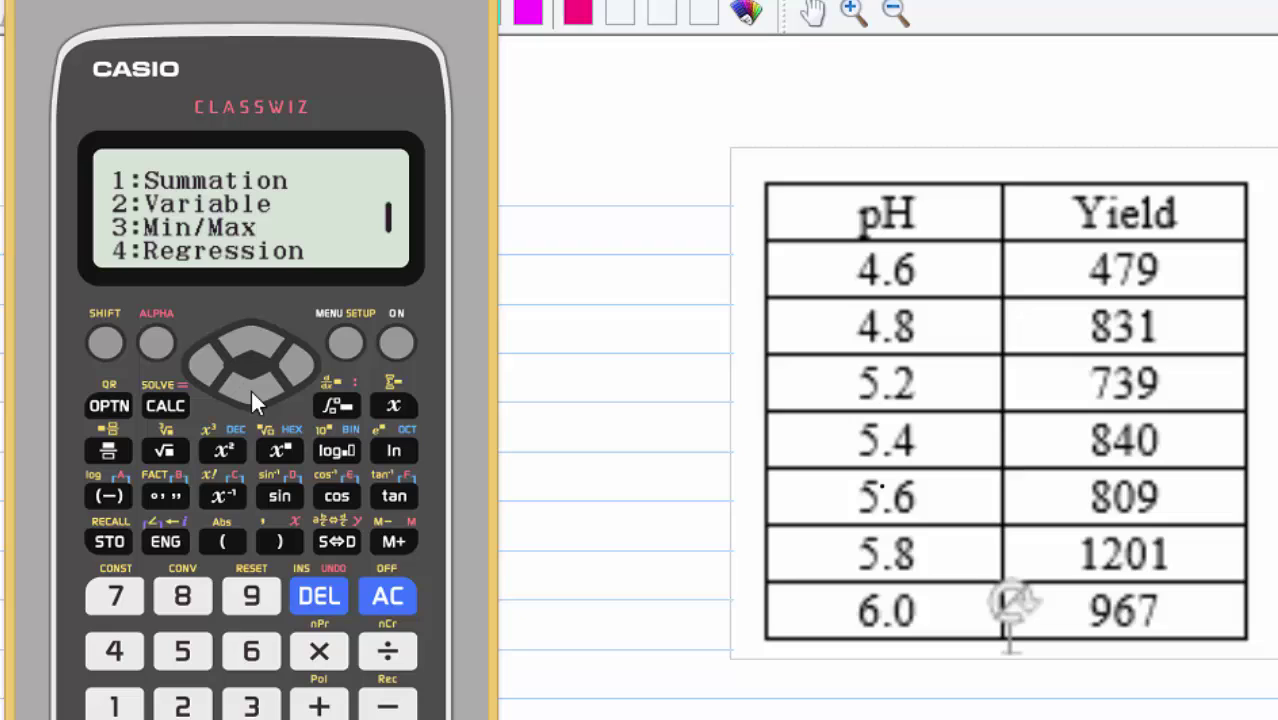
pyautogui.click(115, 655)
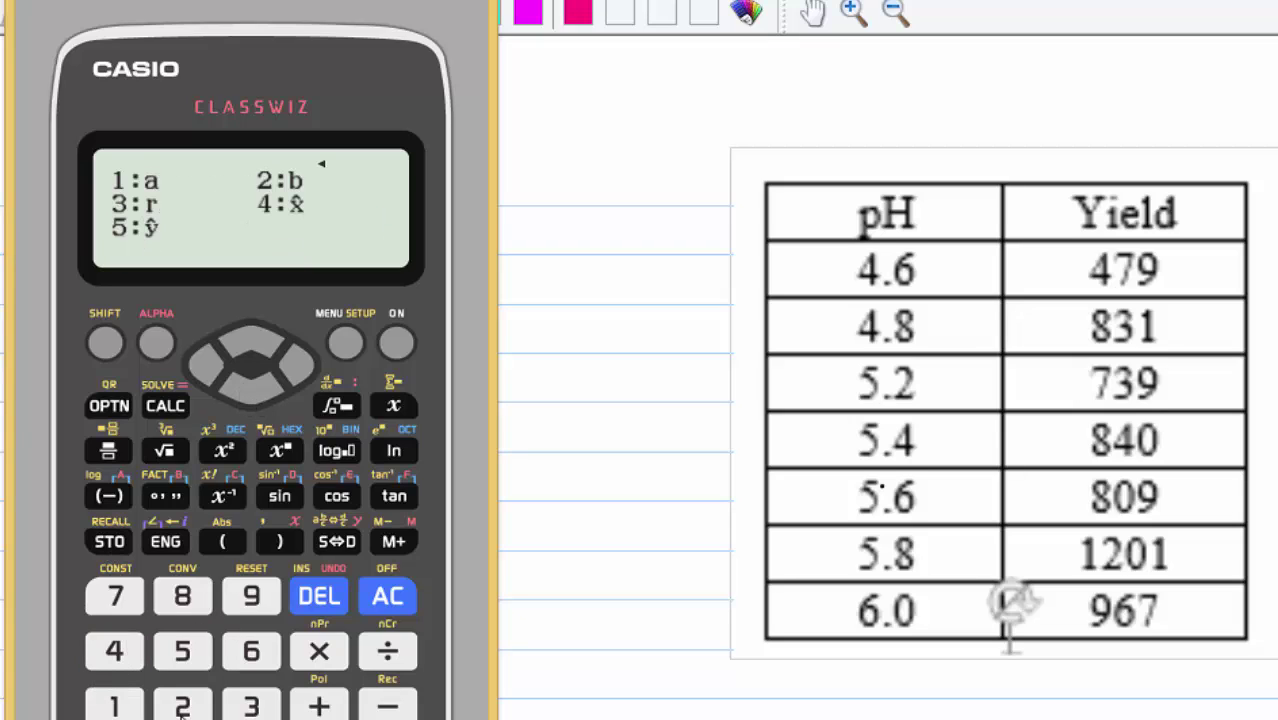
pyautogui.click(182, 708)
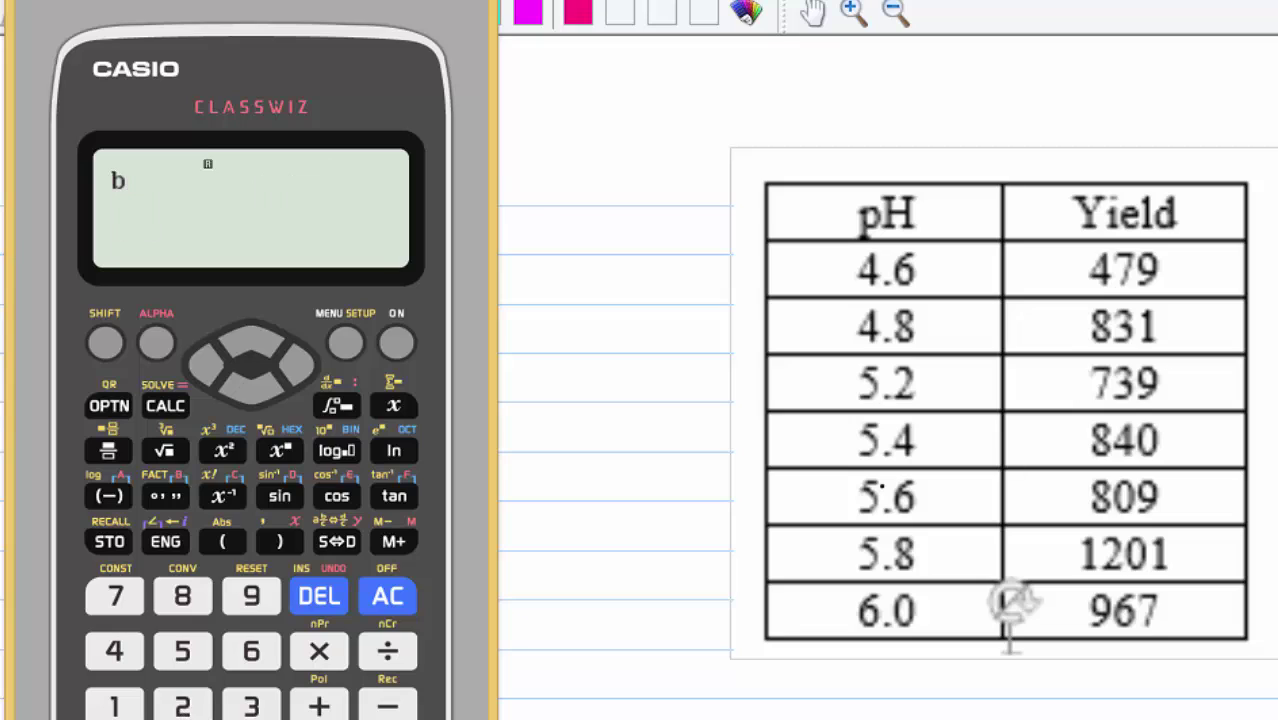
pyautogui.press('Return')
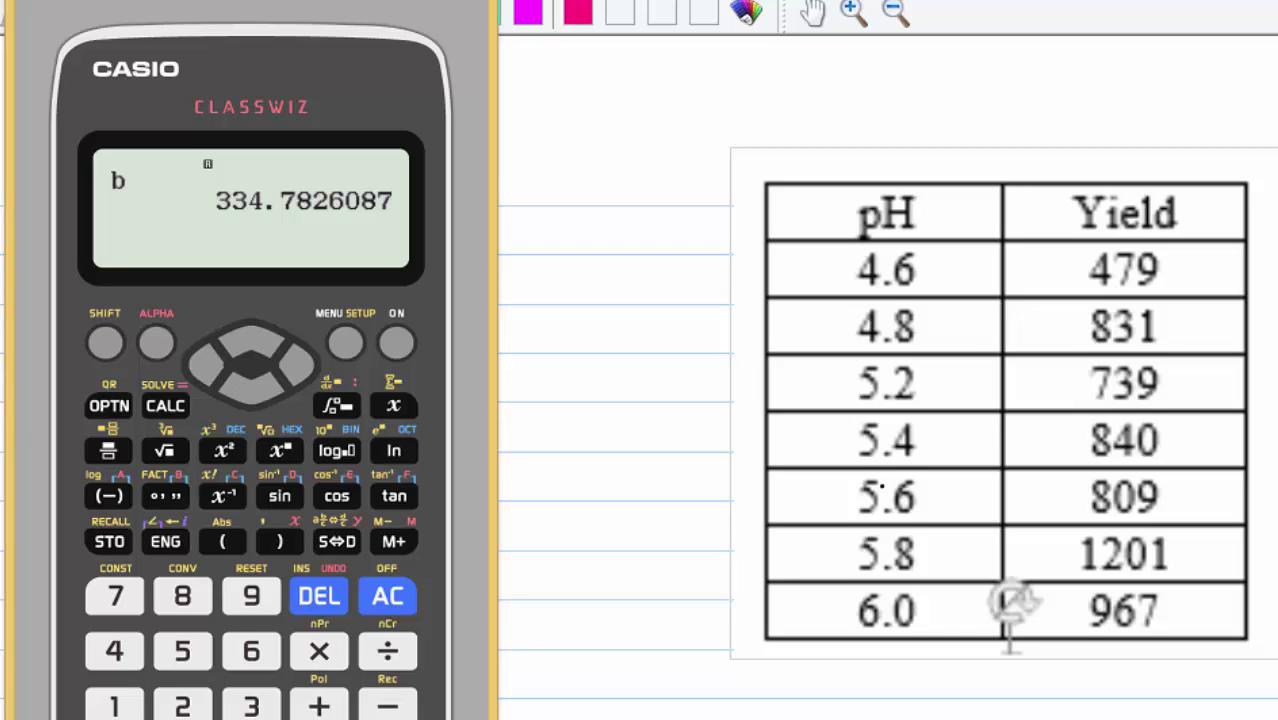
# - Clear the calculation line, recall the correlation coefficient r from the regression variables and evaluate it
pyautogui.click(388, 597)
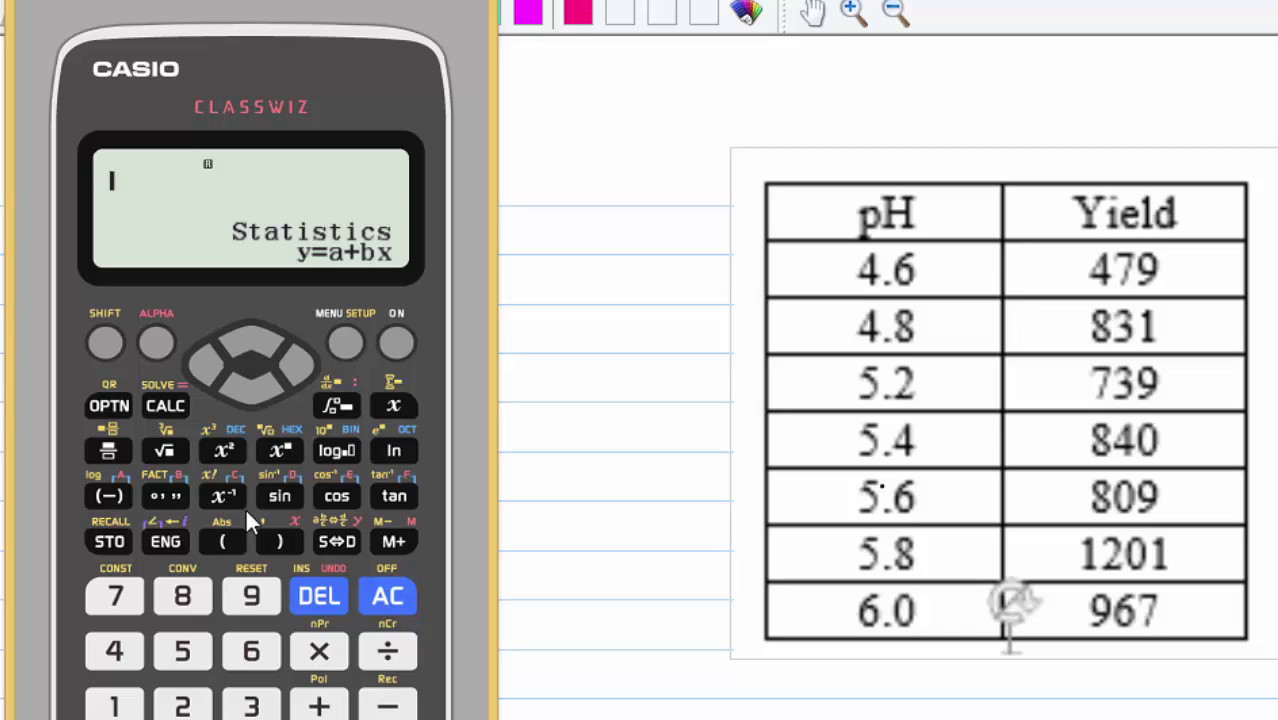
pyautogui.click(115, 405)
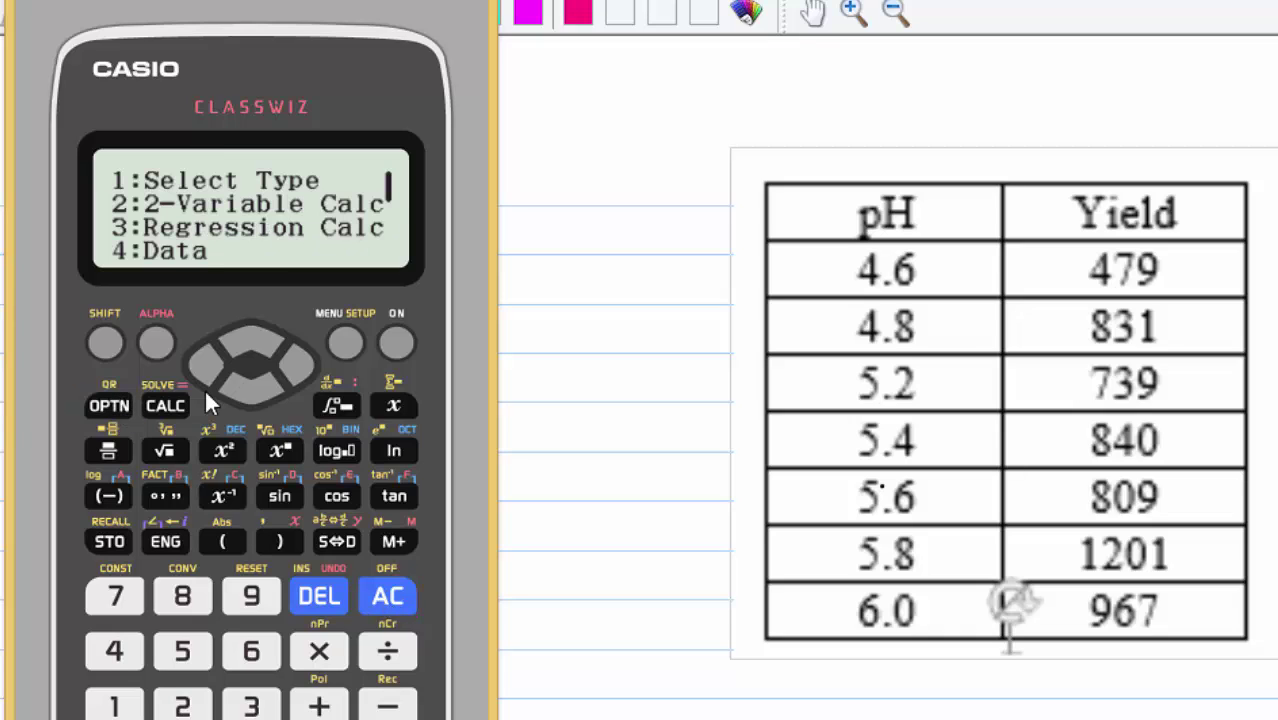
pyautogui.click(244, 384)
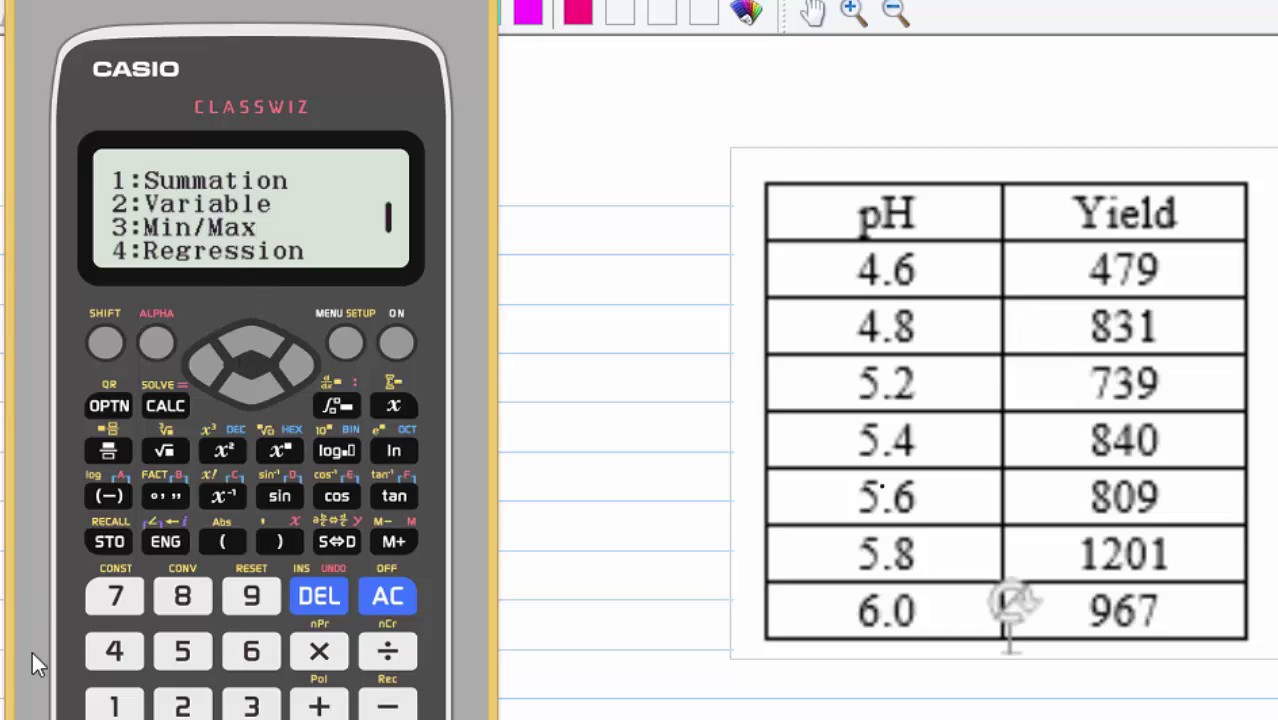
pyautogui.click(92, 646)
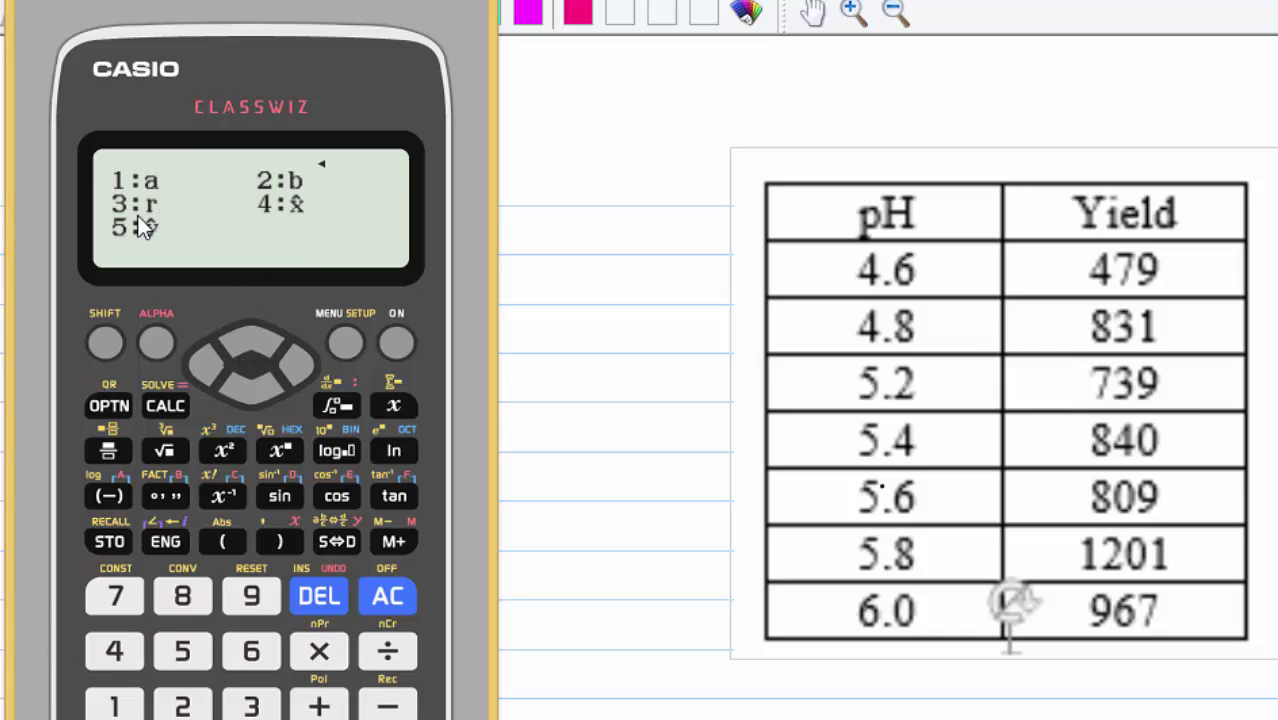
pyautogui.click(251, 706)
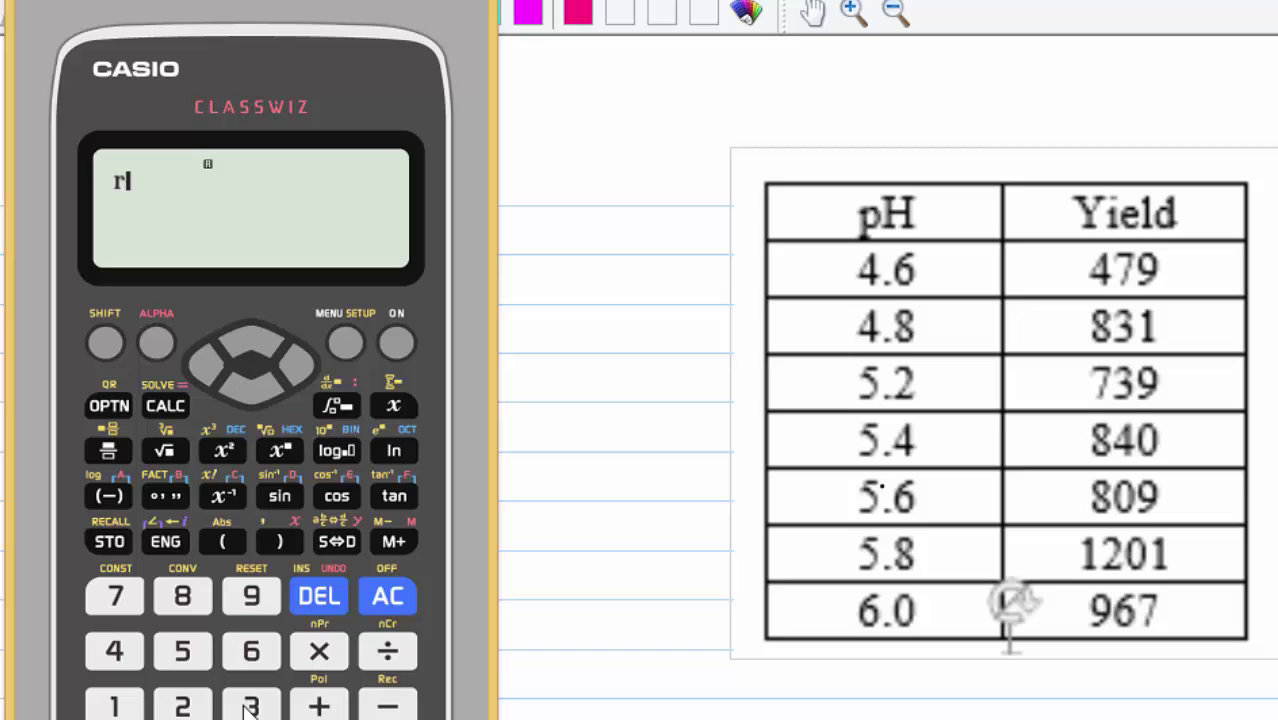
pyautogui.press('Return')
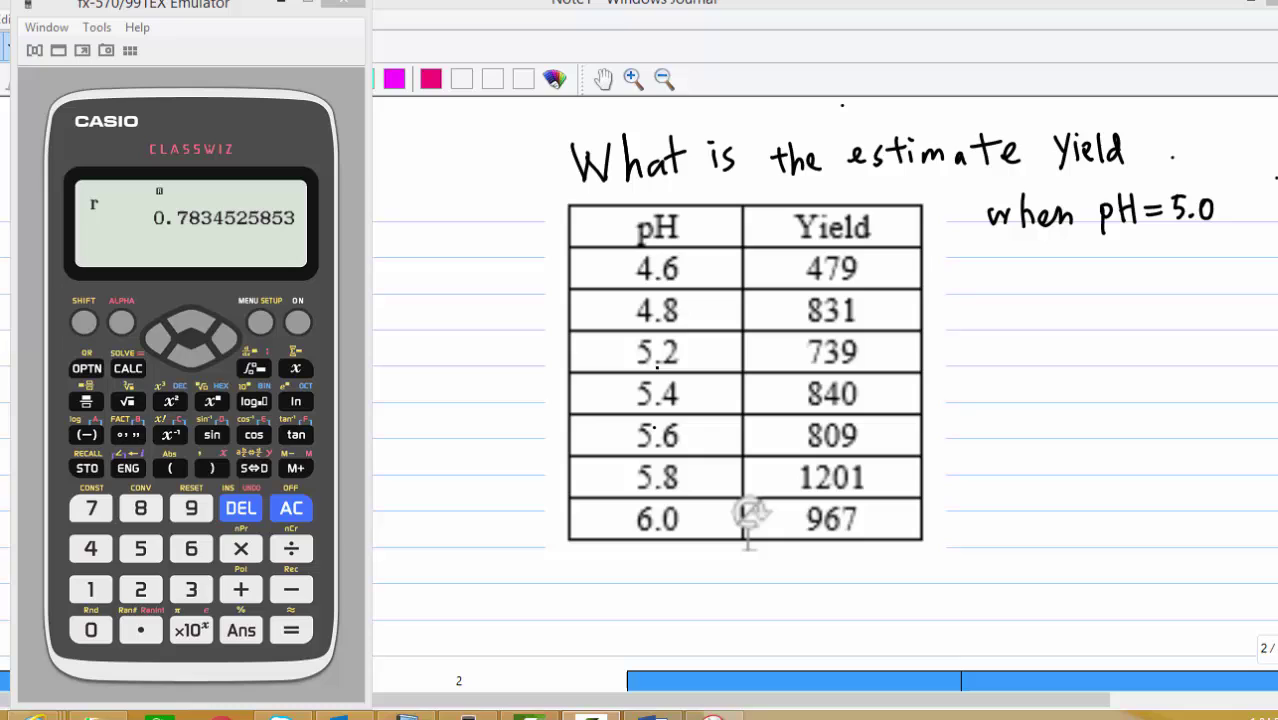
# - Estimate the yield at pH 5.0 by evaluating 5ŷ with the regression estimate function on a cleared line
pyautogui.click(293, 511)
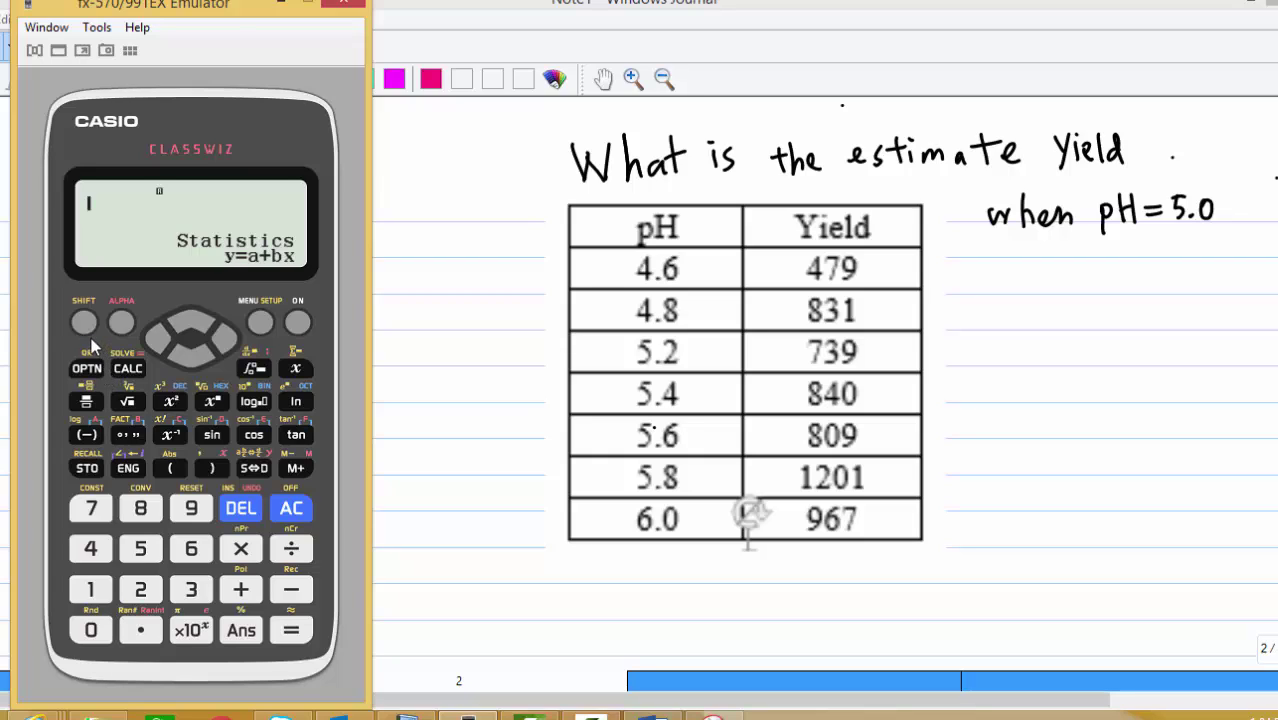
pyautogui.click(138, 555)
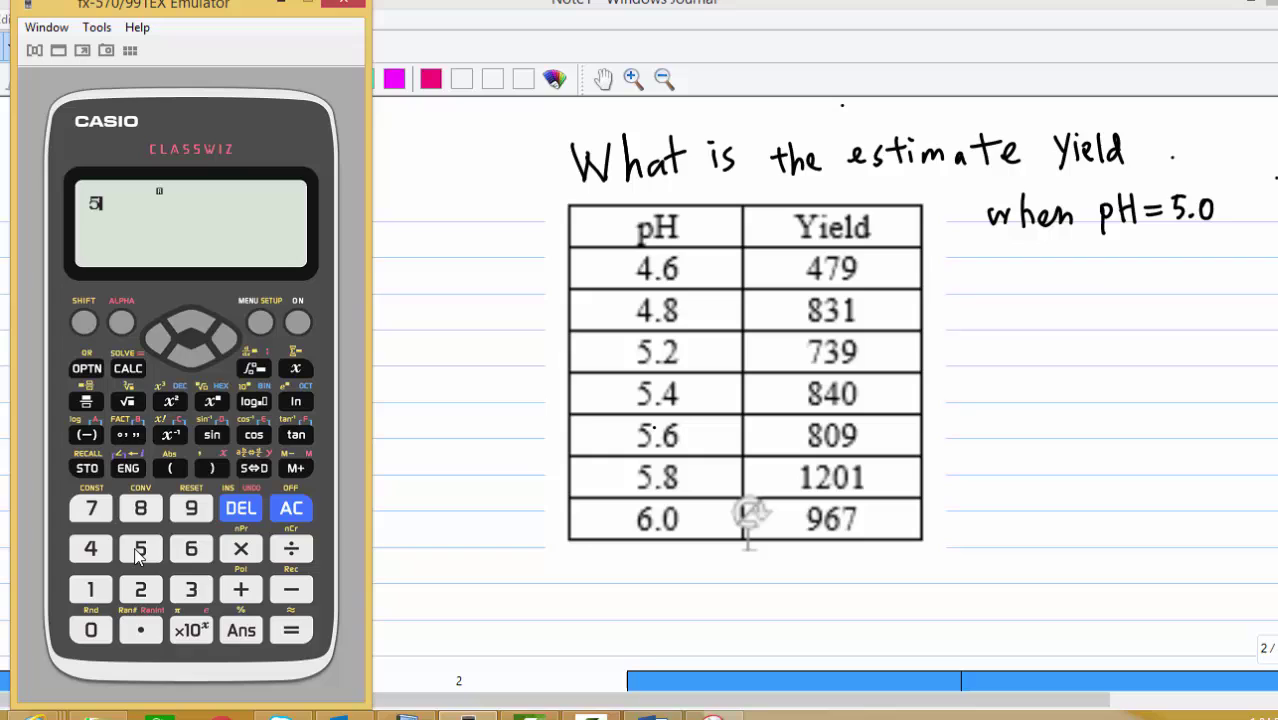
pyautogui.click(87, 370)
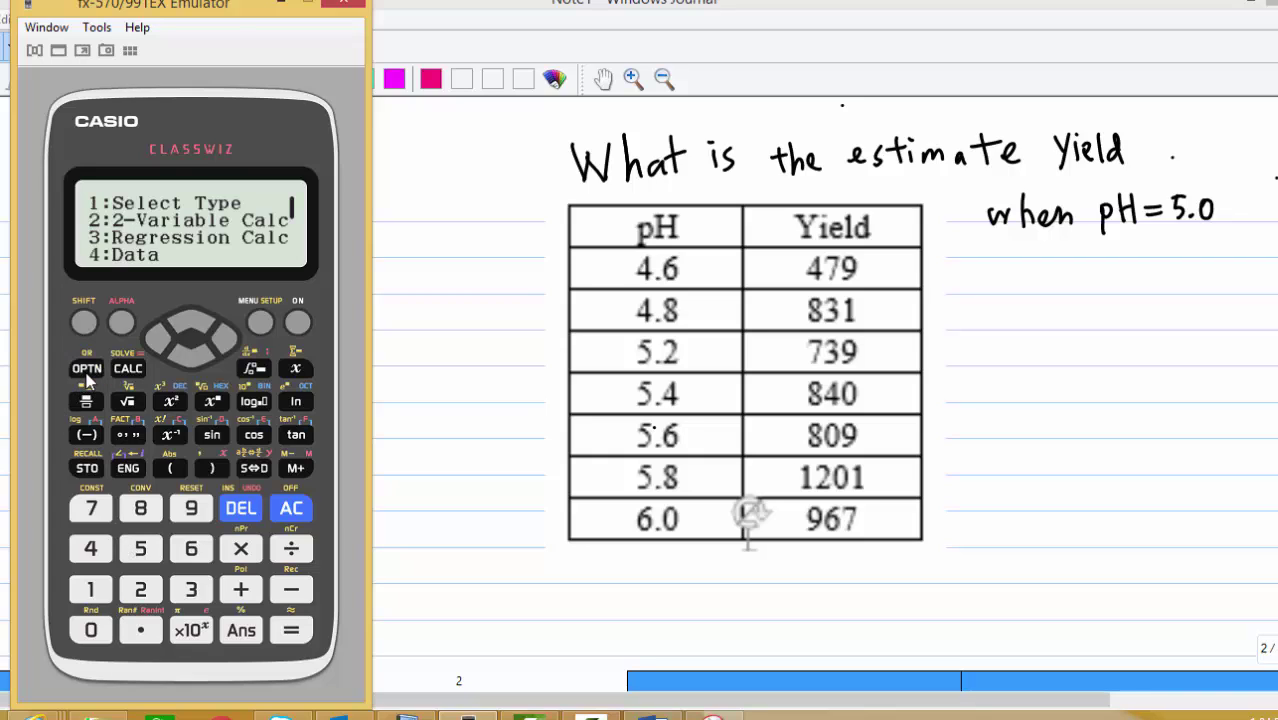
pyautogui.click(190, 360)
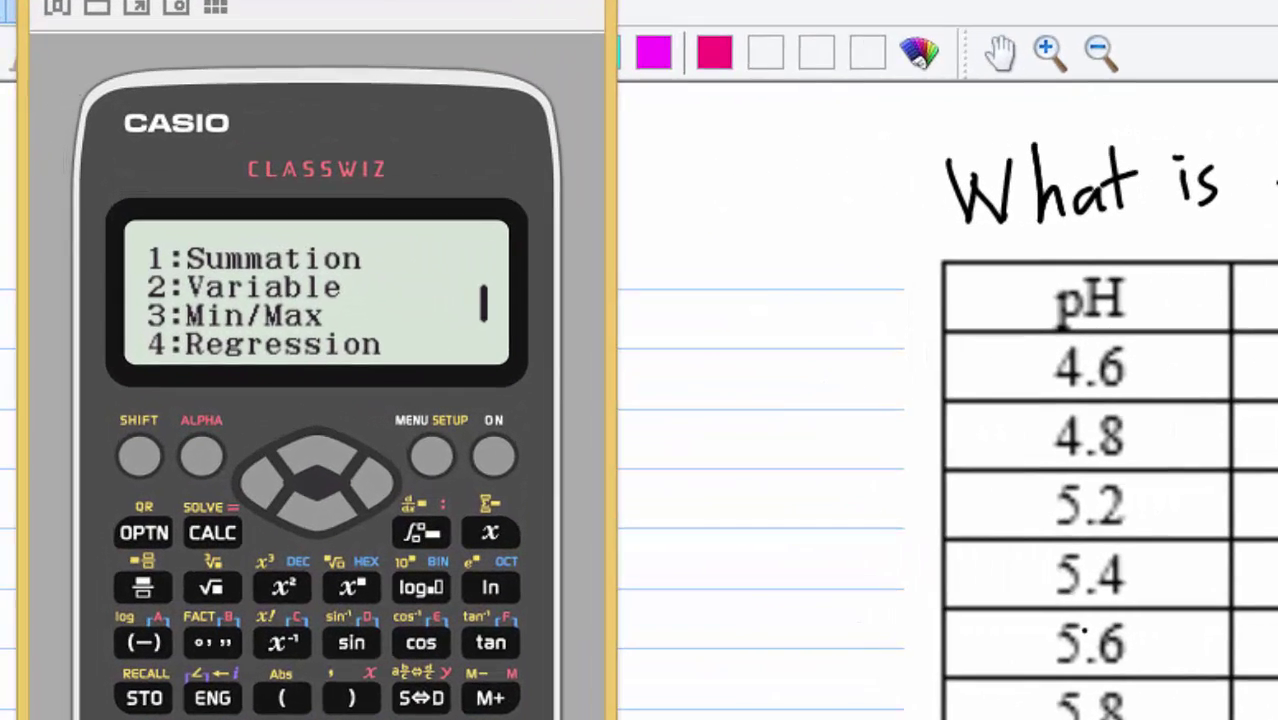
pyautogui.press('4')
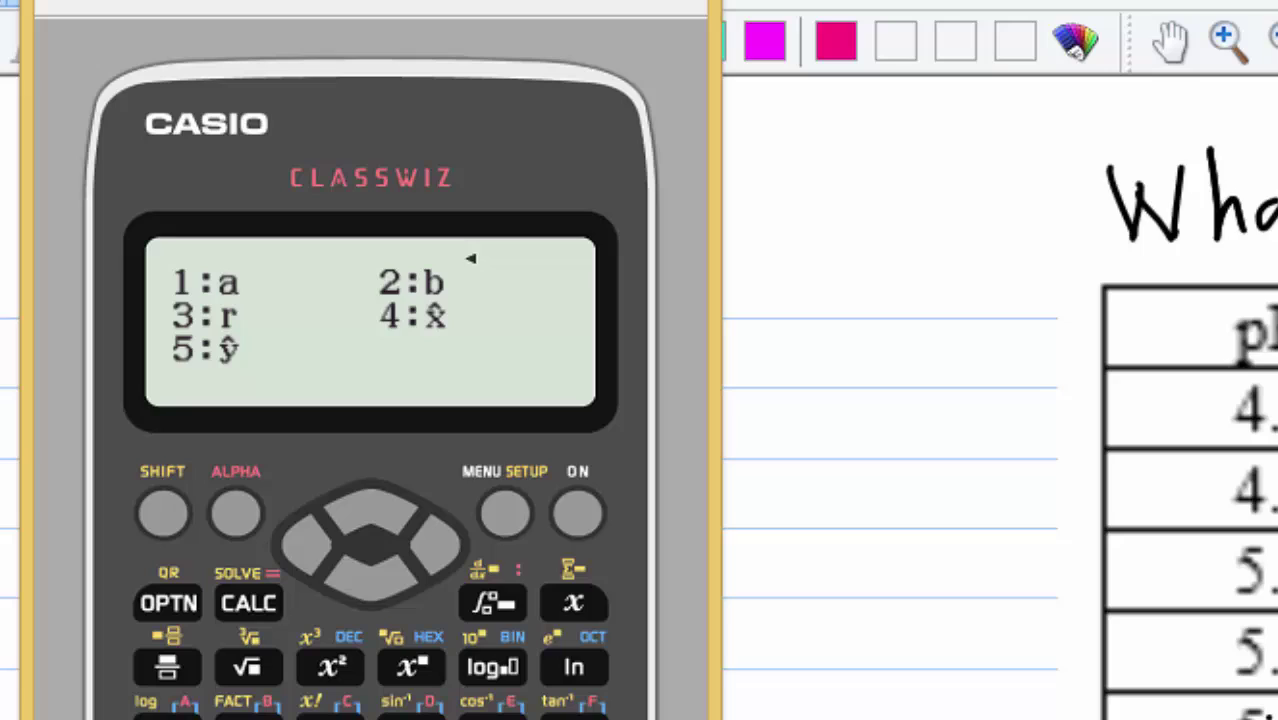
pyautogui.press('5')
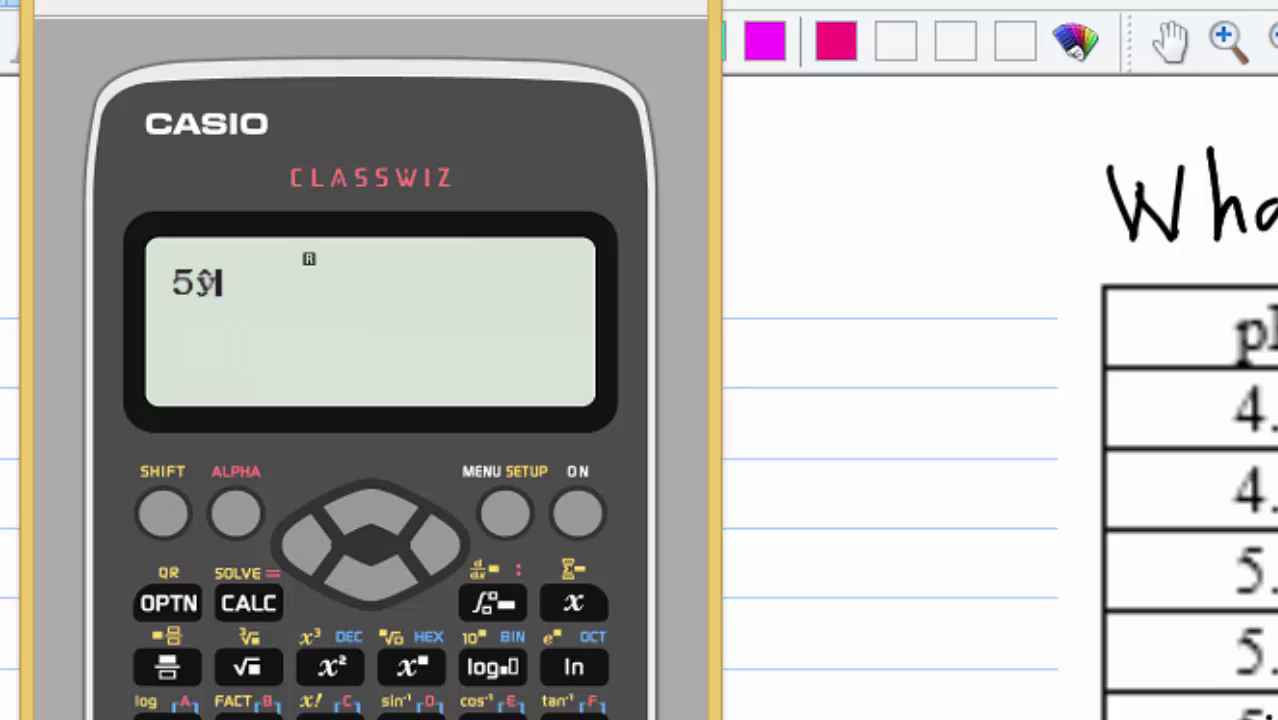
pyautogui.press('Return')
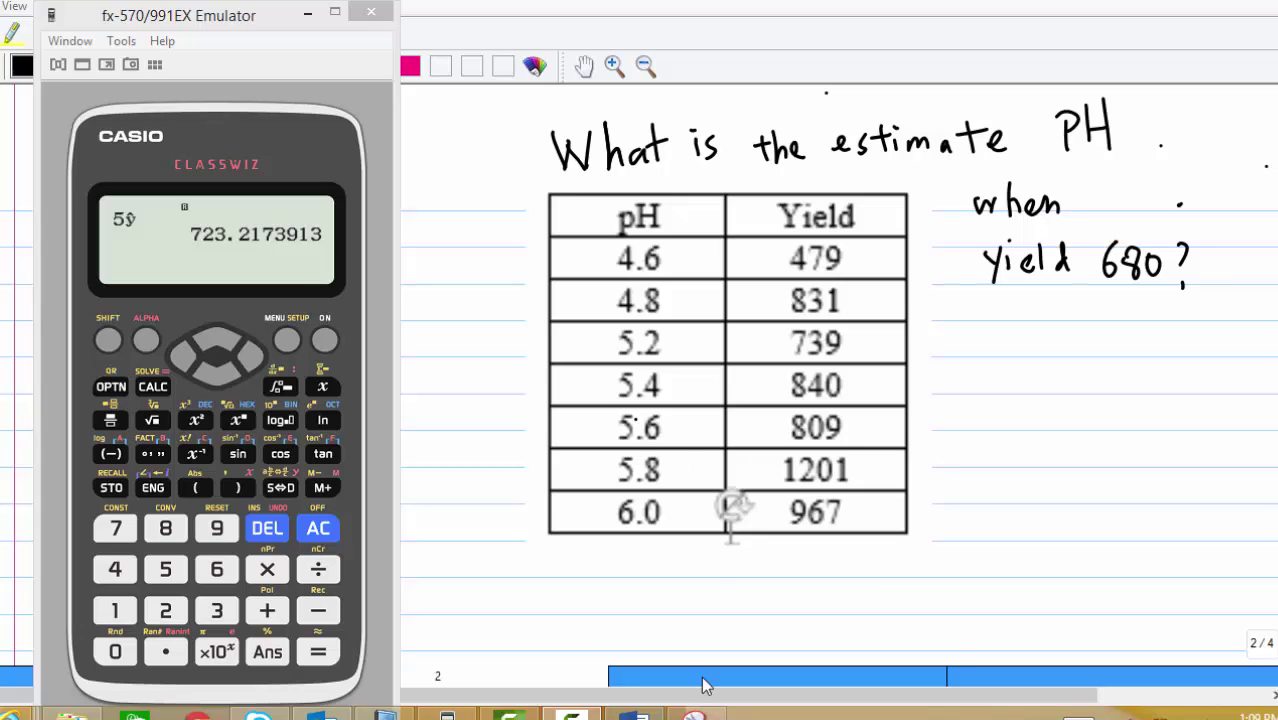
# - Estimate the pH for a yield of 680 by evaluating 680x̂ with the regression estimate function on a cleared line
pyautogui.click(318, 529)
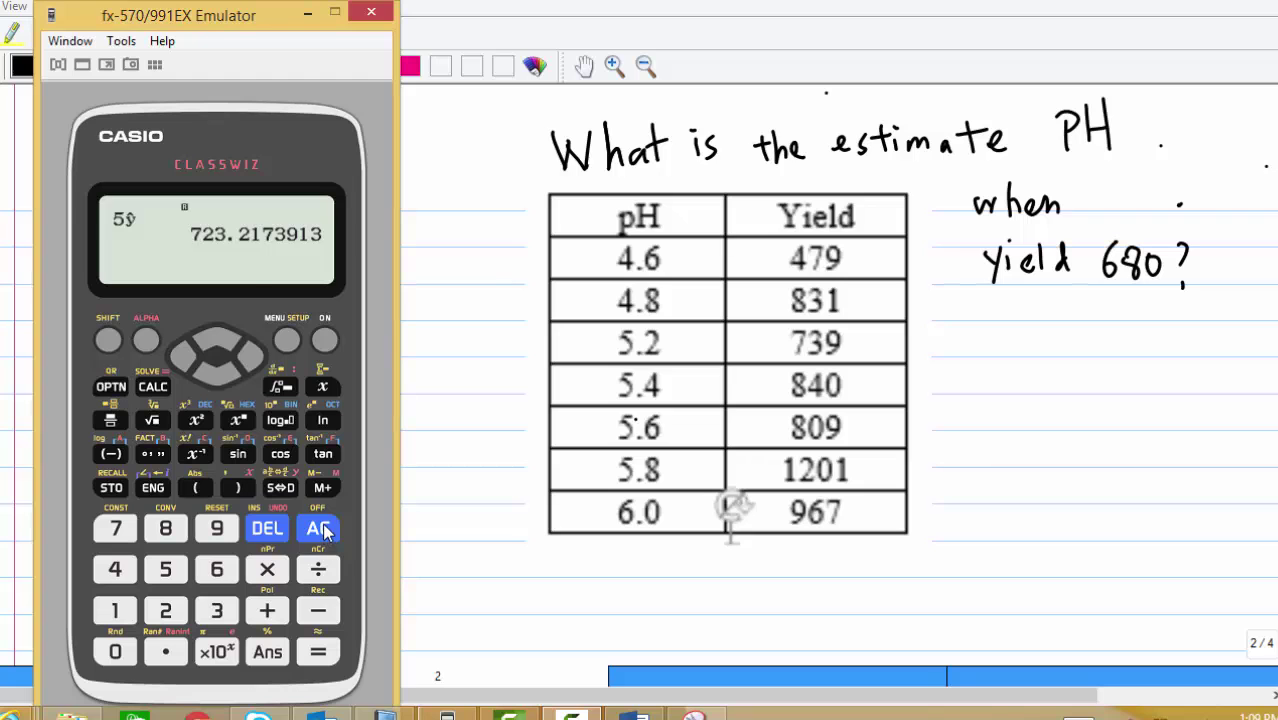
pyautogui.click(318, 529)
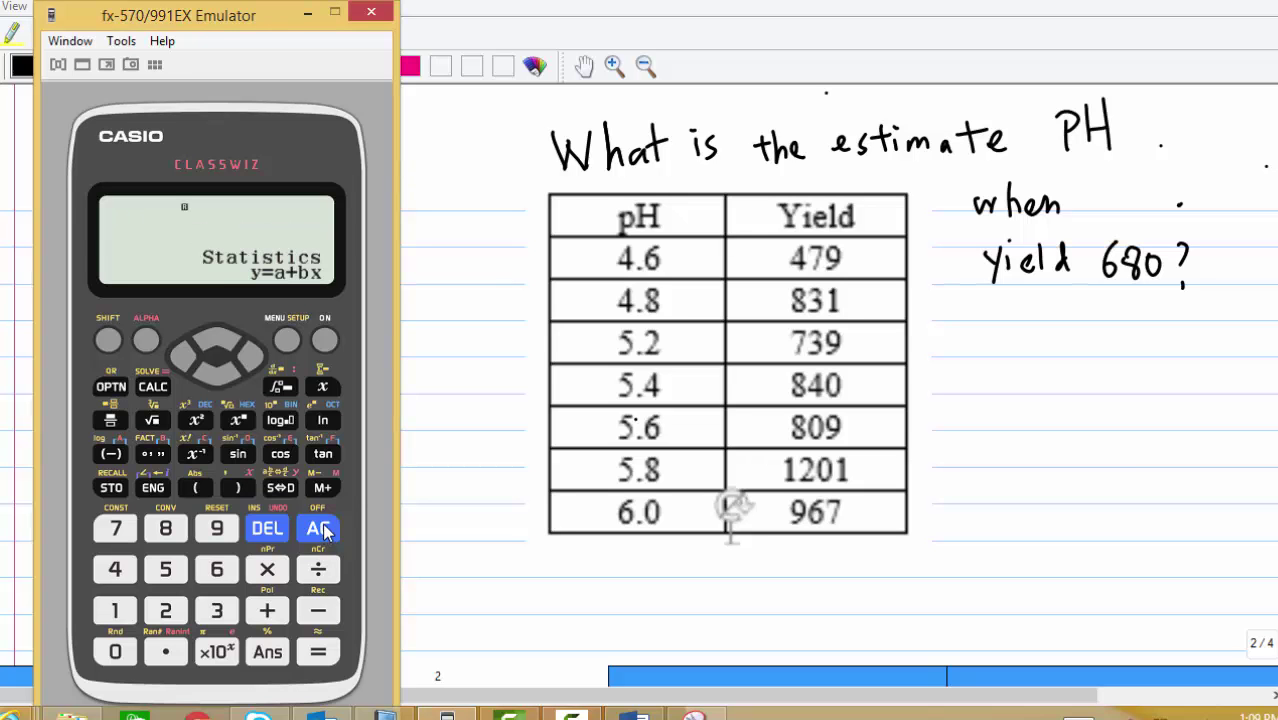
pyautogui.write('6')
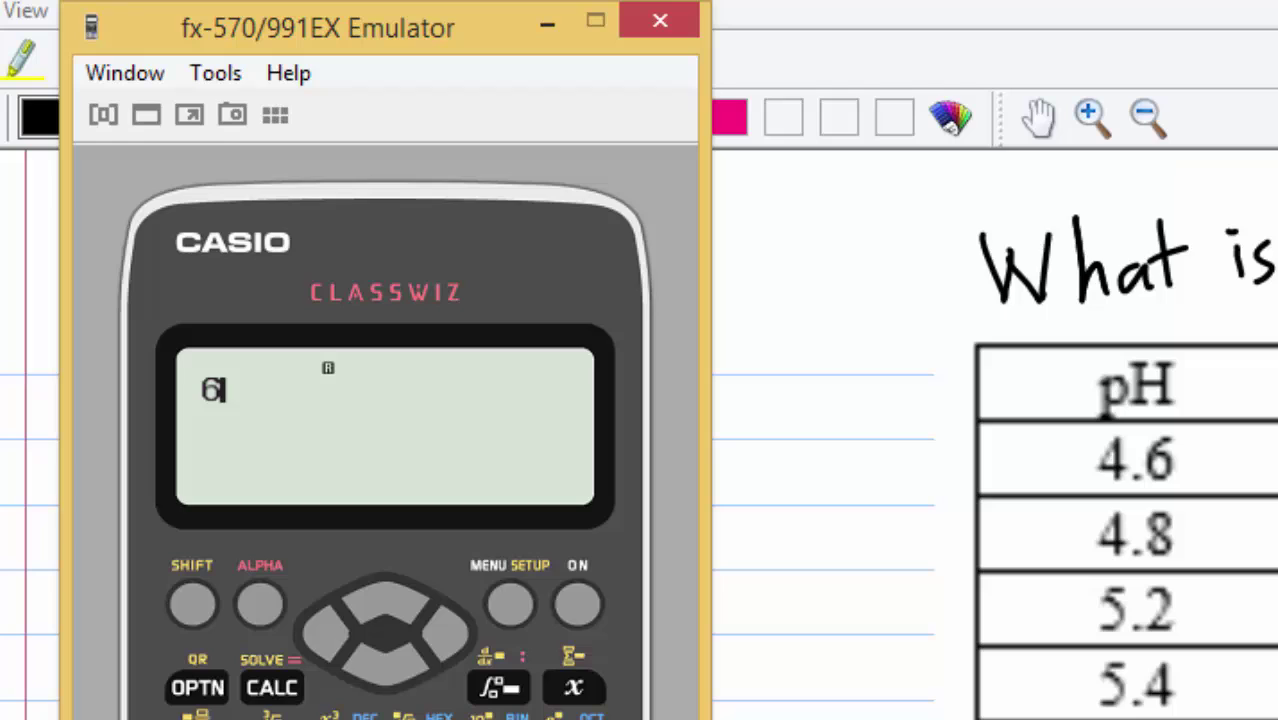
pyautogui.write('80')
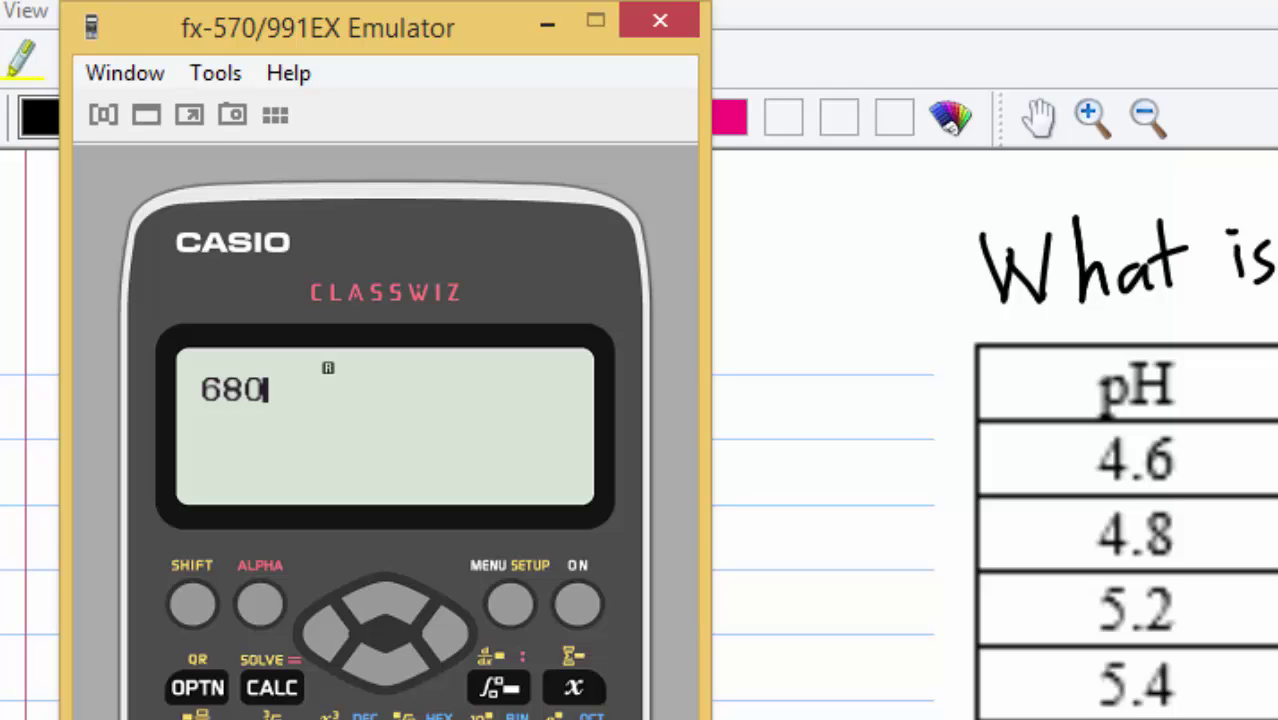
pyautogui.click(198, 688)
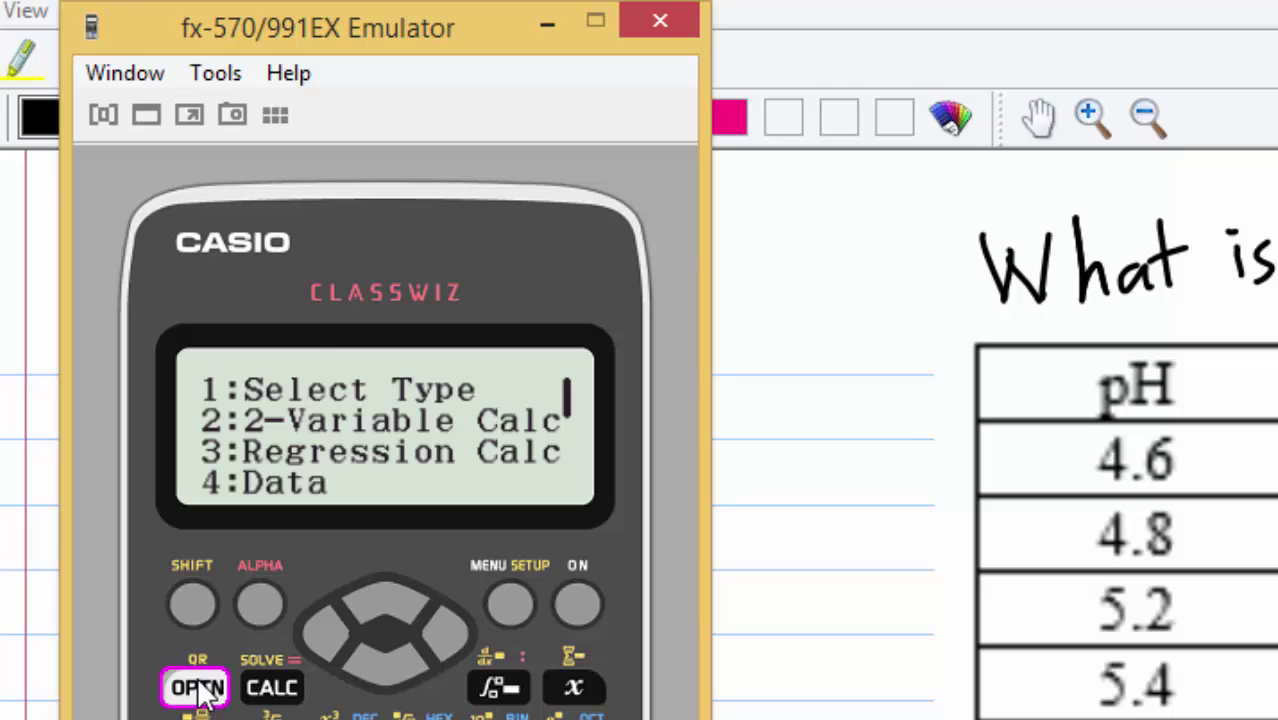
pyautogui.click(381, 675)
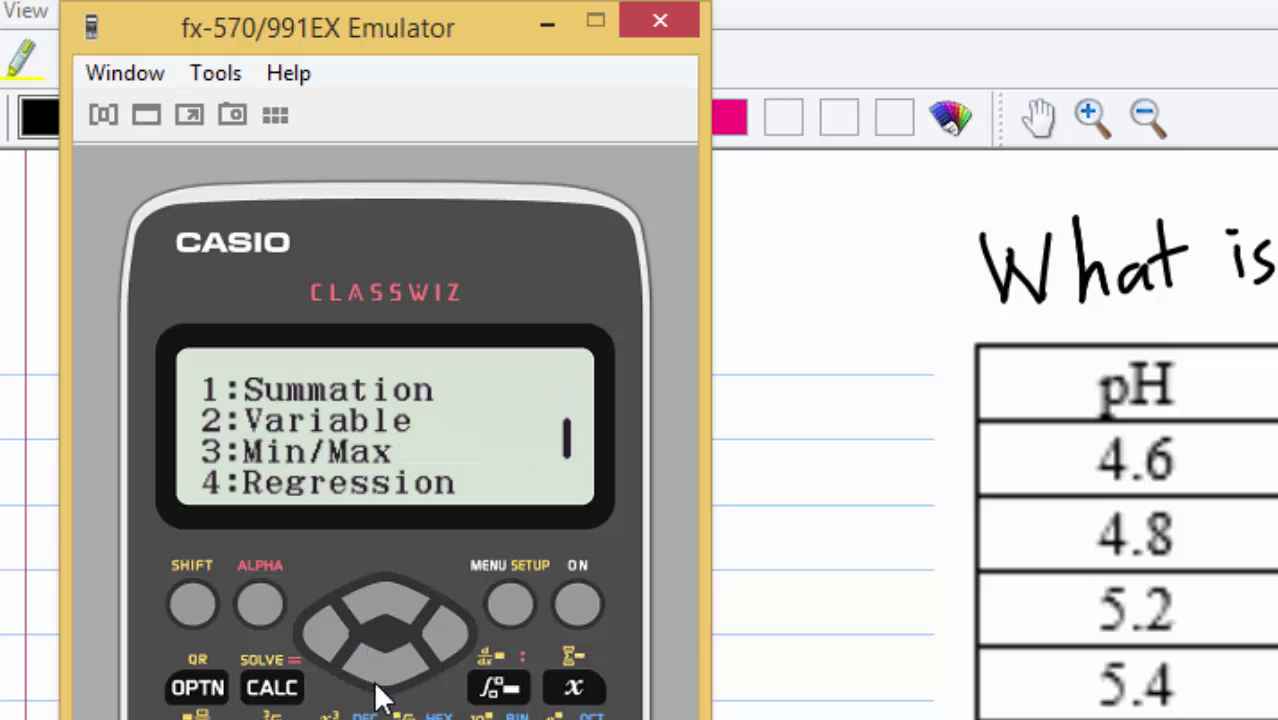
pyautogui.press('4')
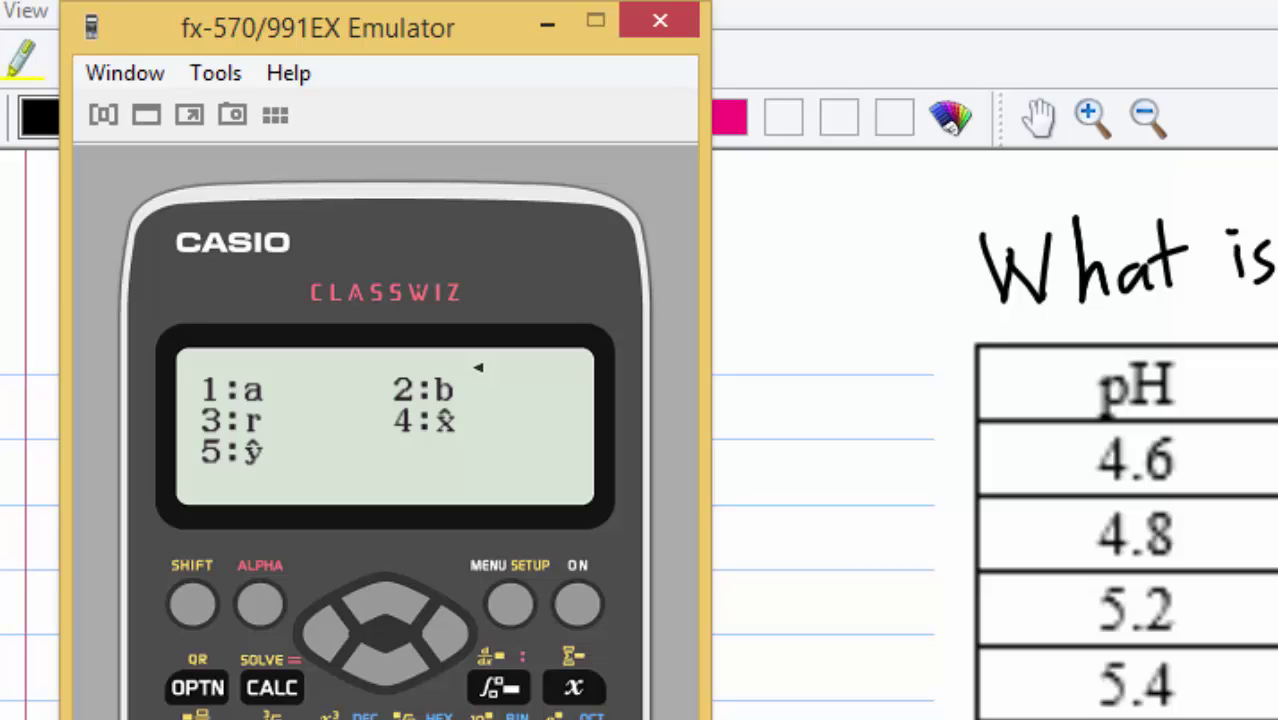
pyautogui.press('4')
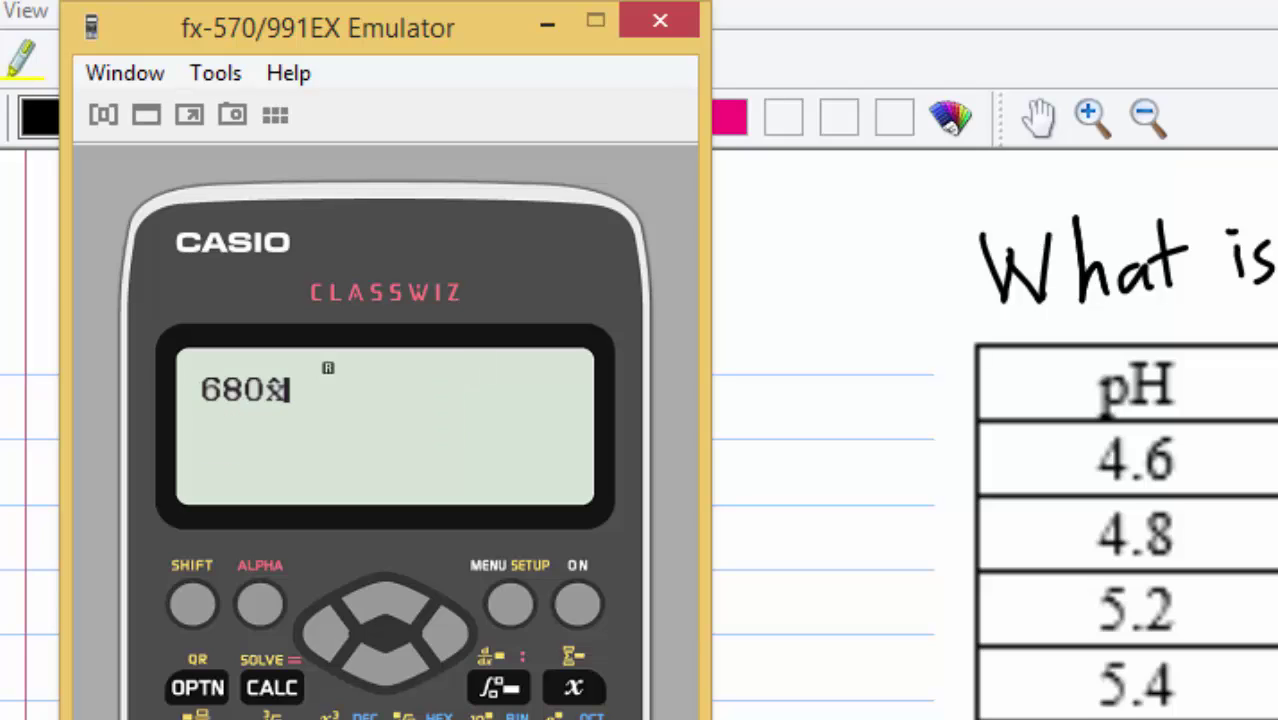
pyautogui.press('Return')
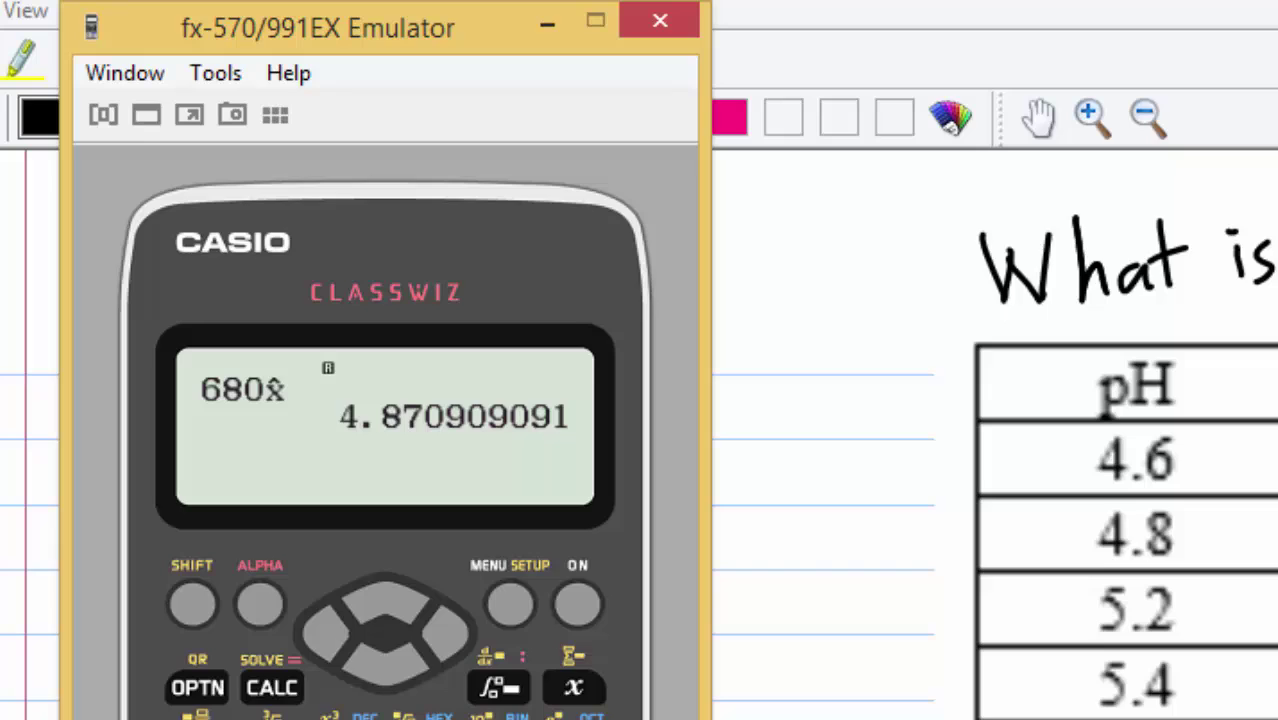